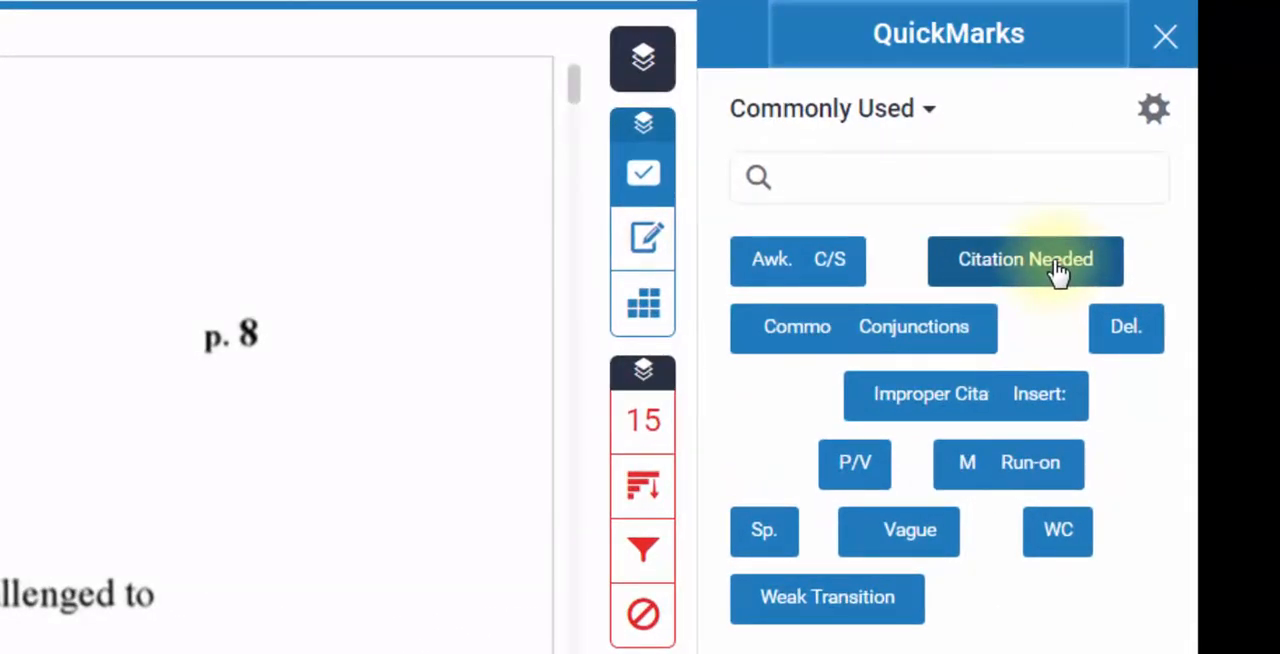
- Search the QuickMarks for "vague" and clear the search
click(964, 178)
text(vague)
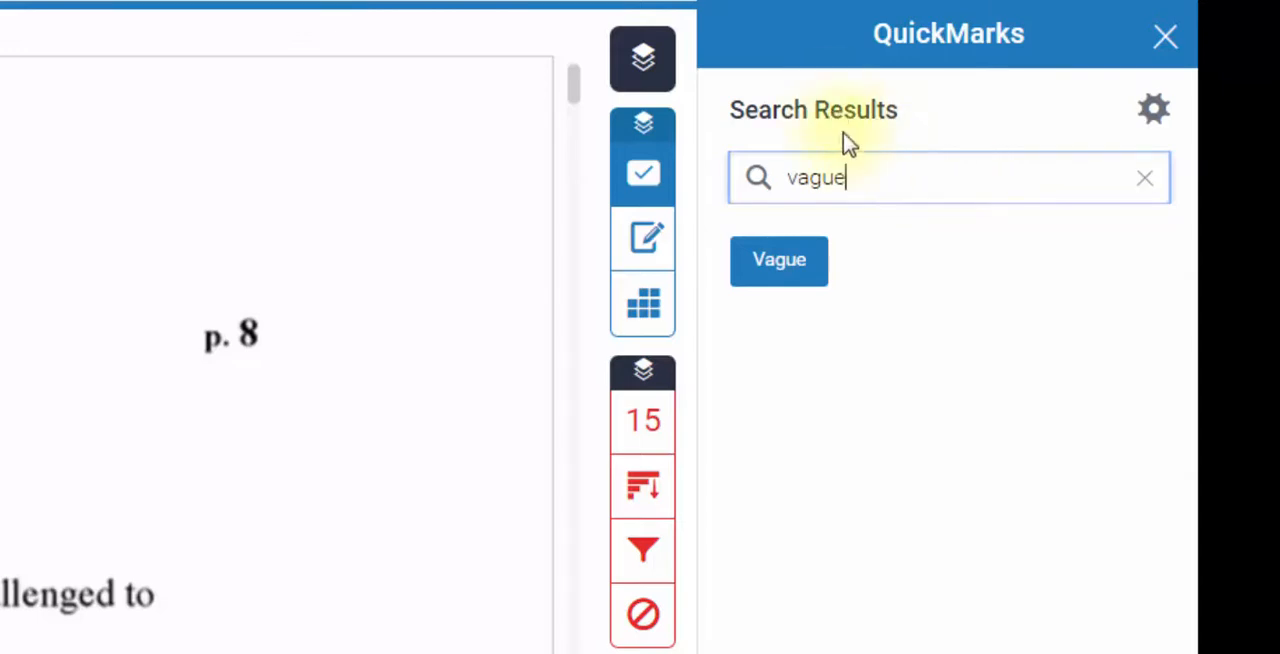
click(1146, 180)
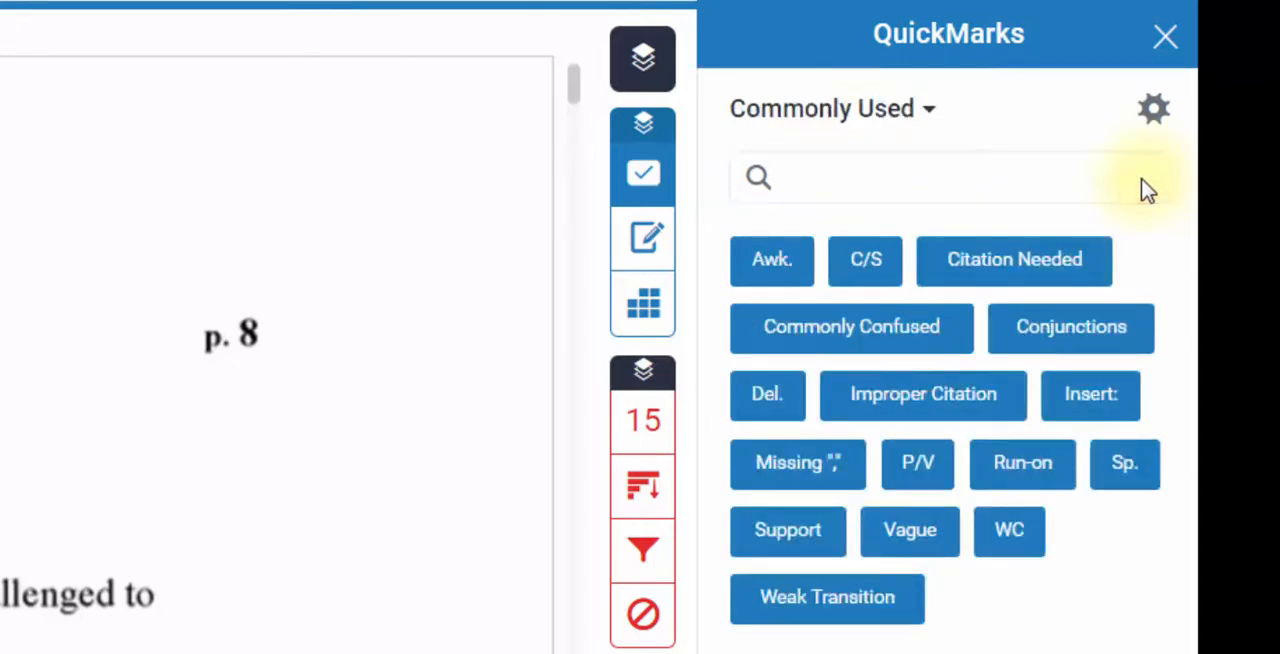
- Browse the available QuickMark sets, viewing the marks in Composition and Composition Marks
click(925, 110)
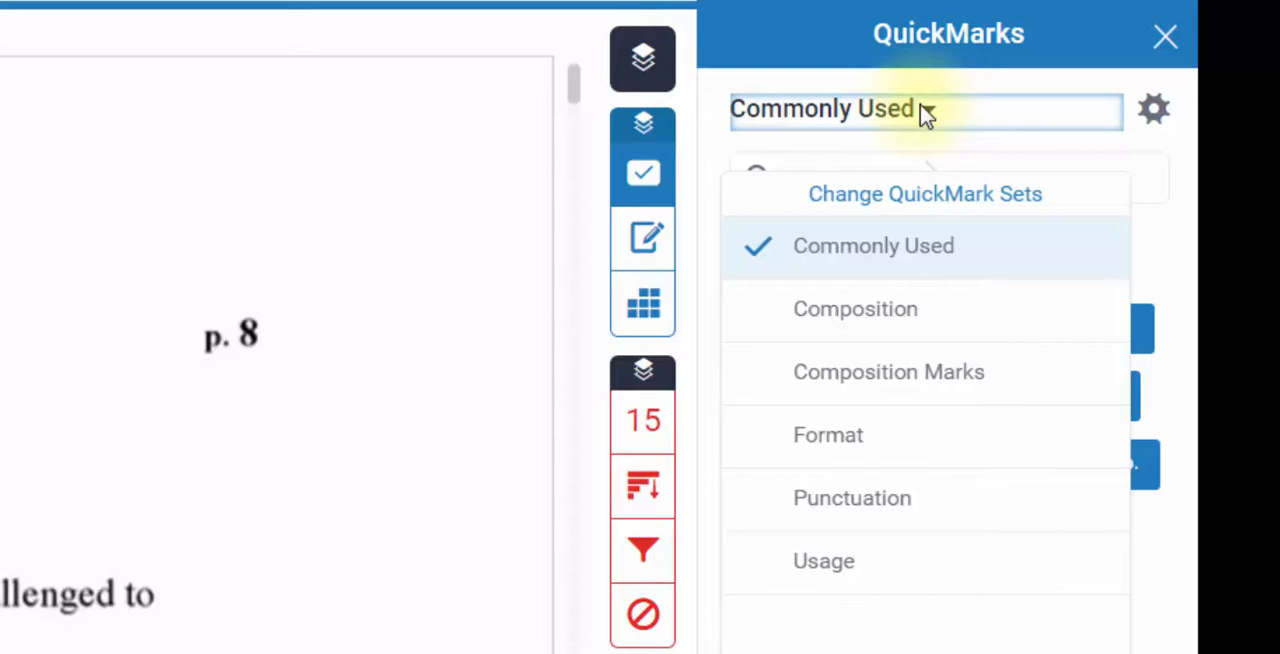
click(926, 114)
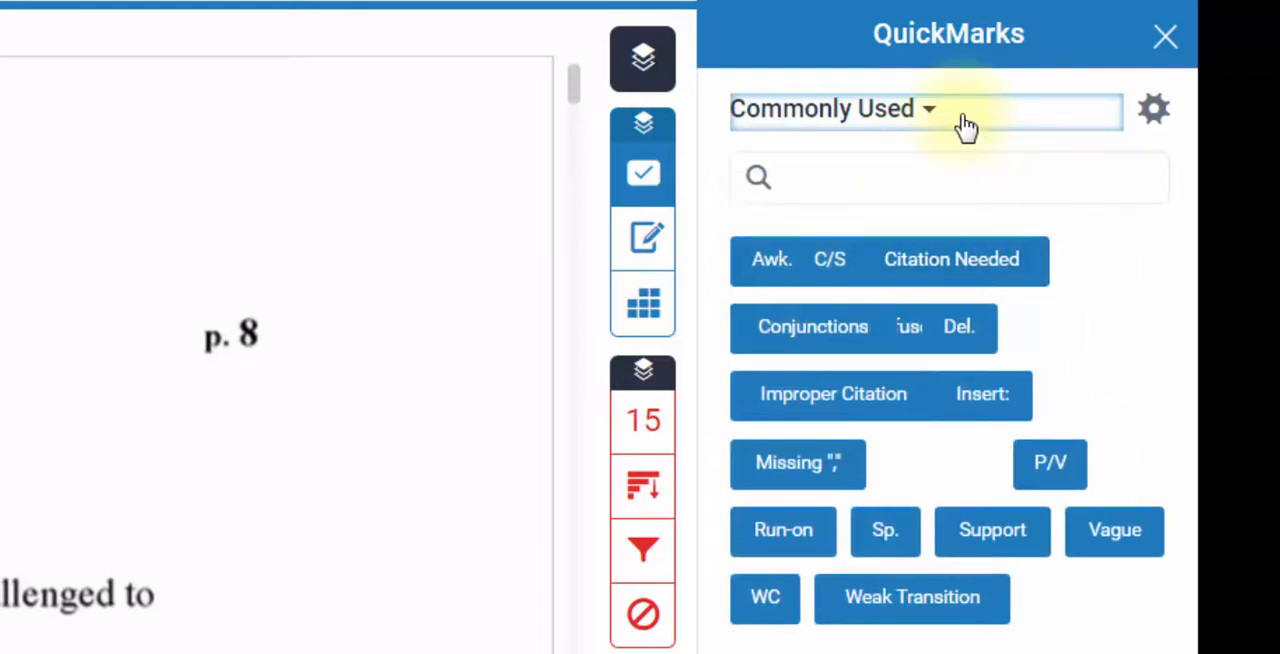
click(965, 125)
click(895, 328)
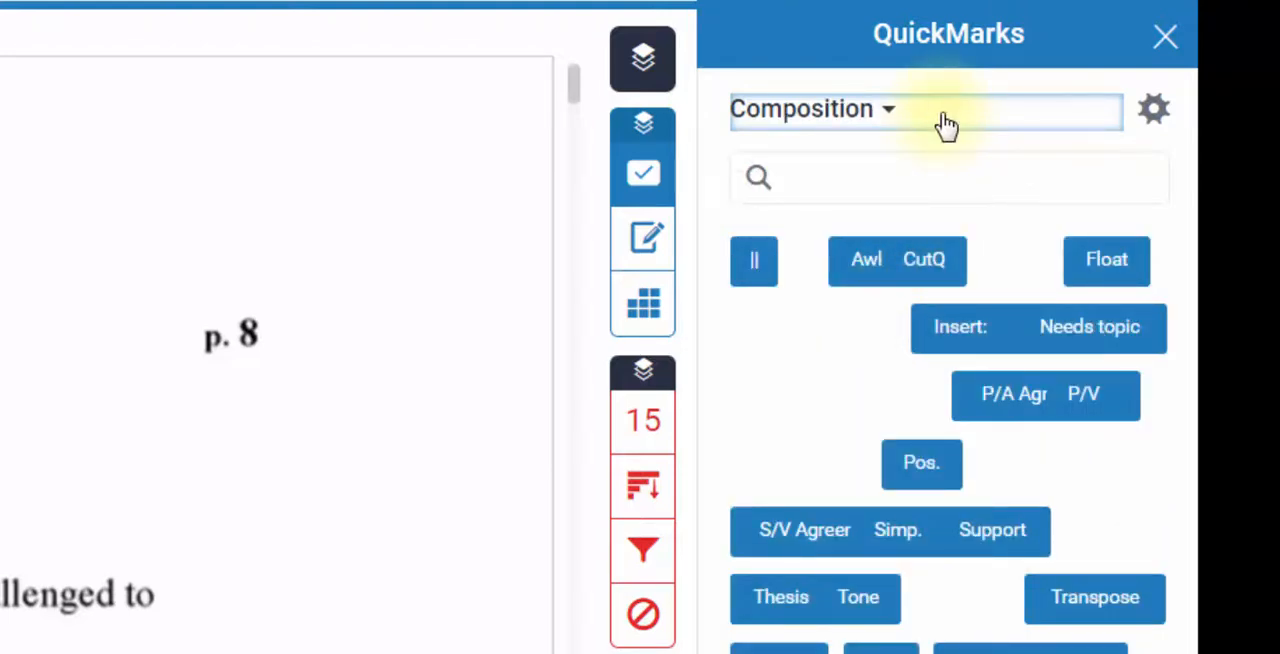
click(945, 125)
click(903, 372)
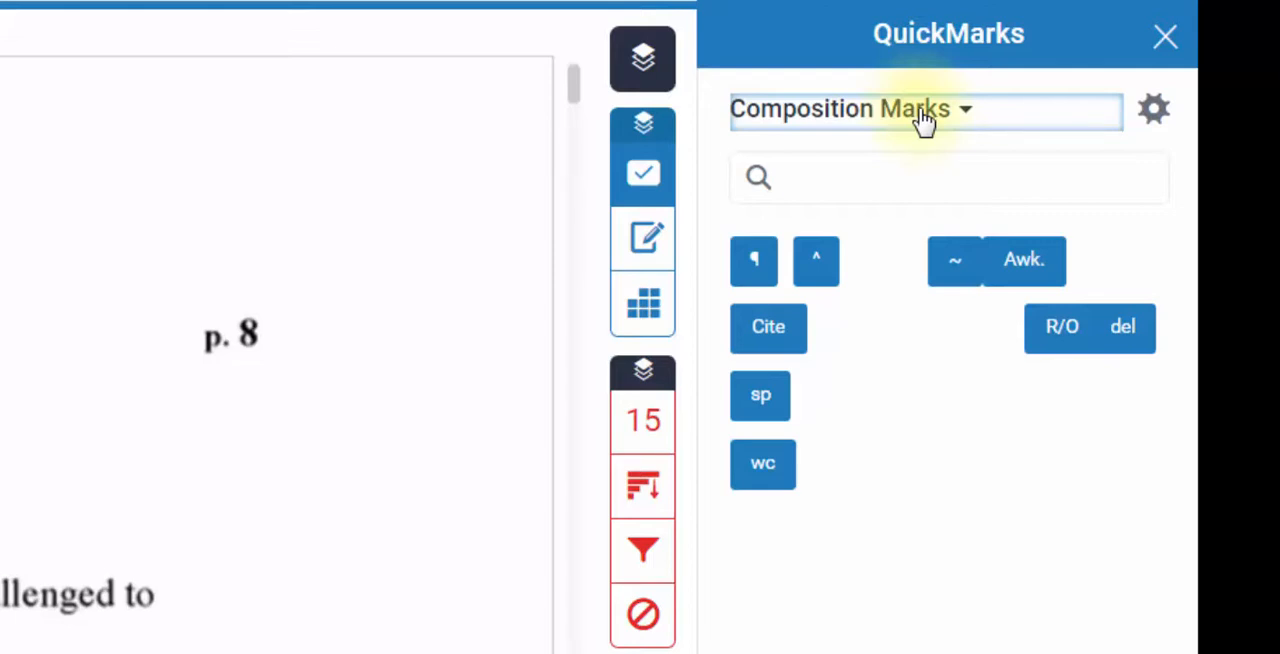
- View the marks in the Format, Punctuation and Usage sets and check the list of available sets
click(922, 118)
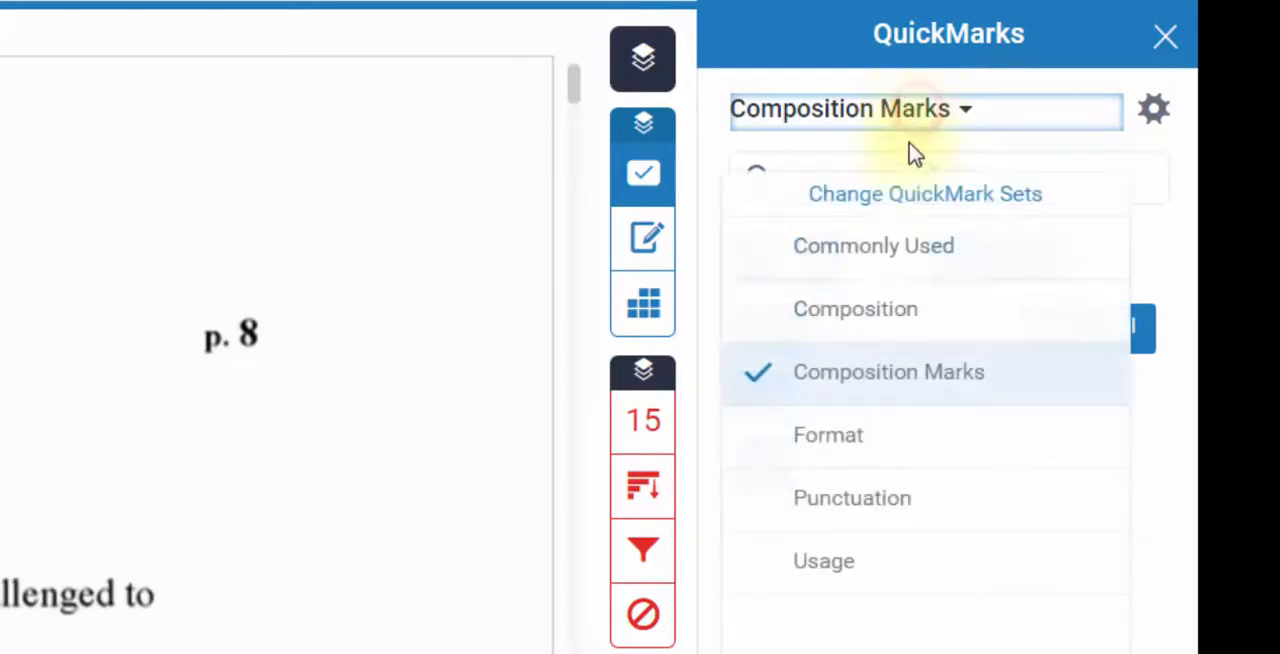
click(878, 452)
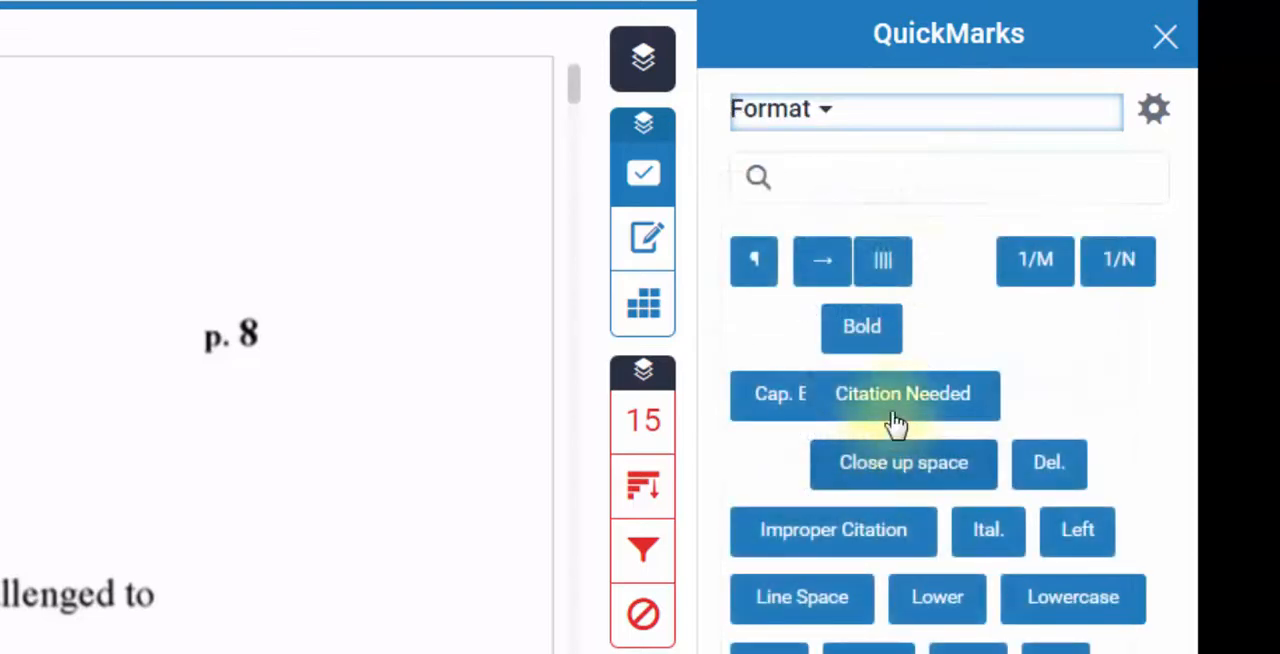
click(897, 118)
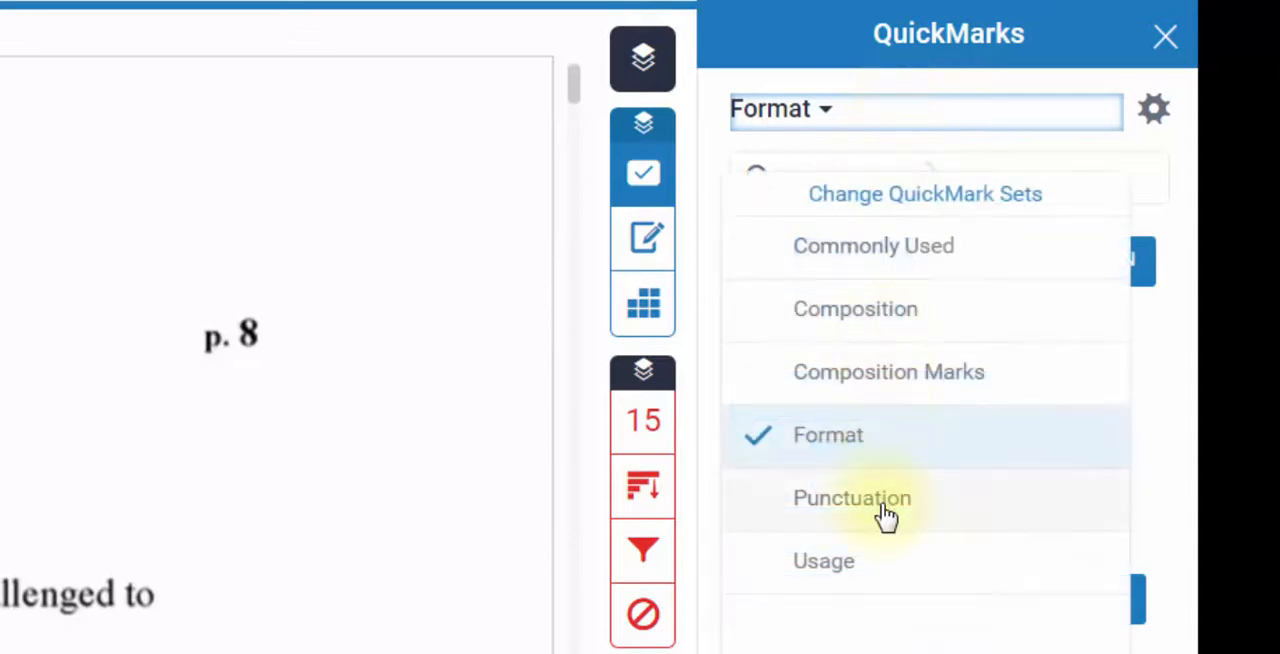
click(886, 514)
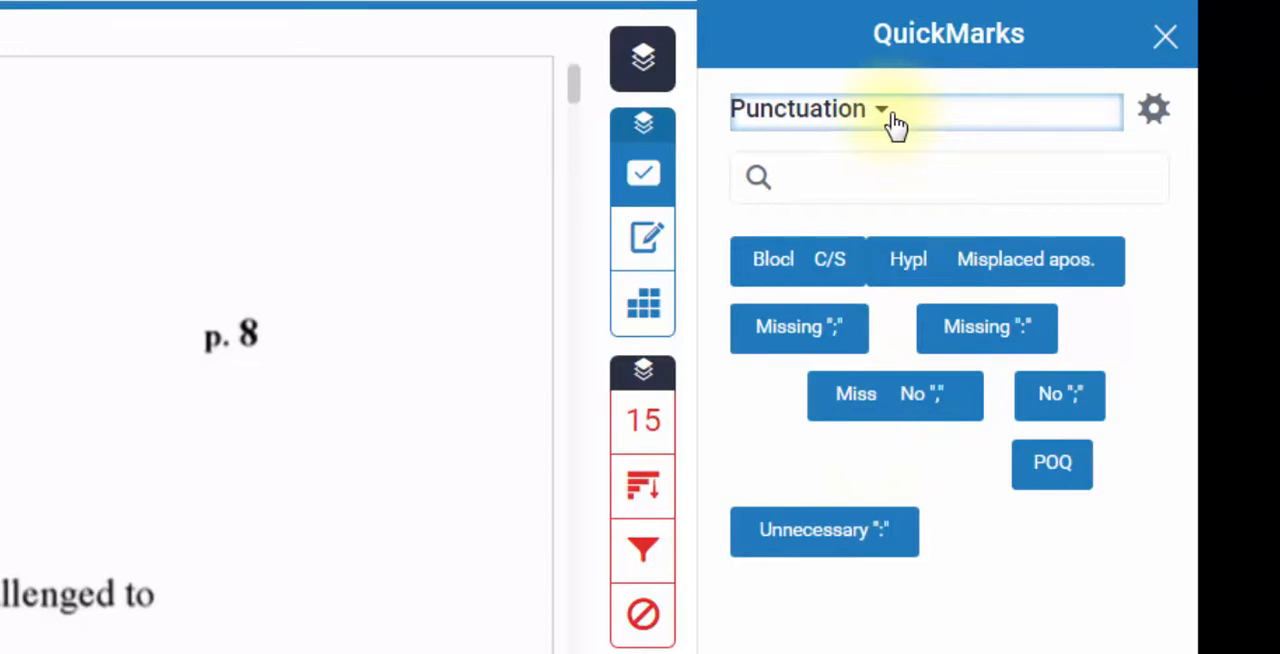
click(893, 115)
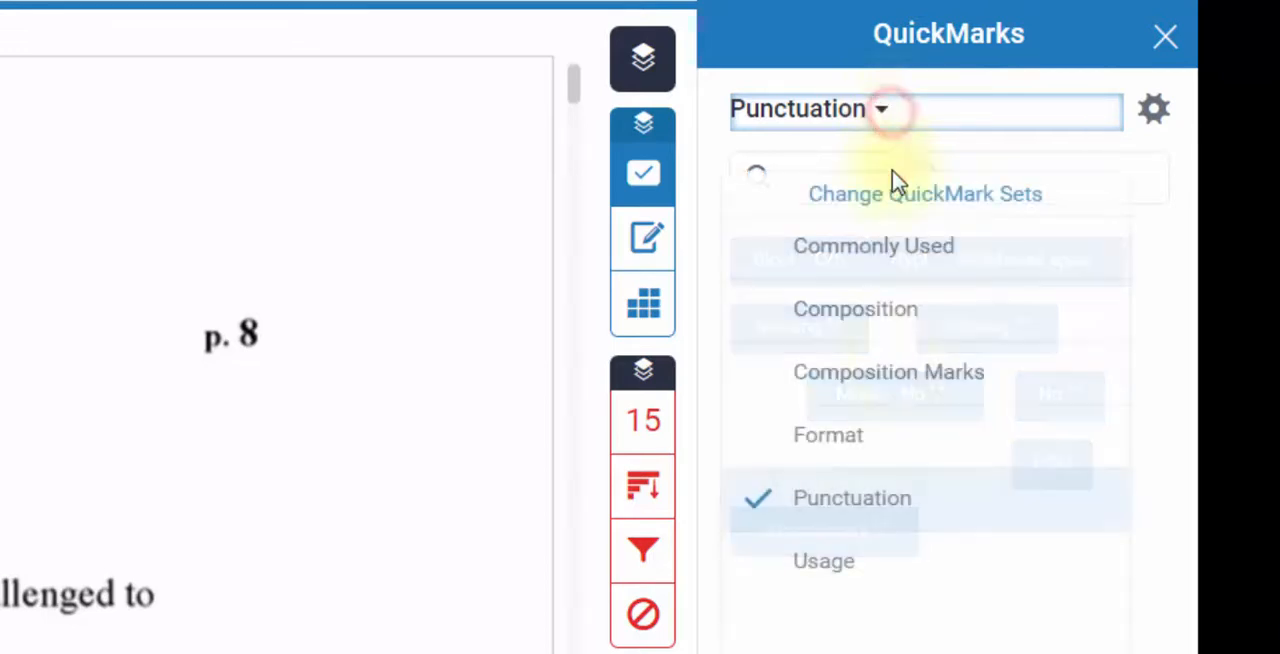
click(900, 566)
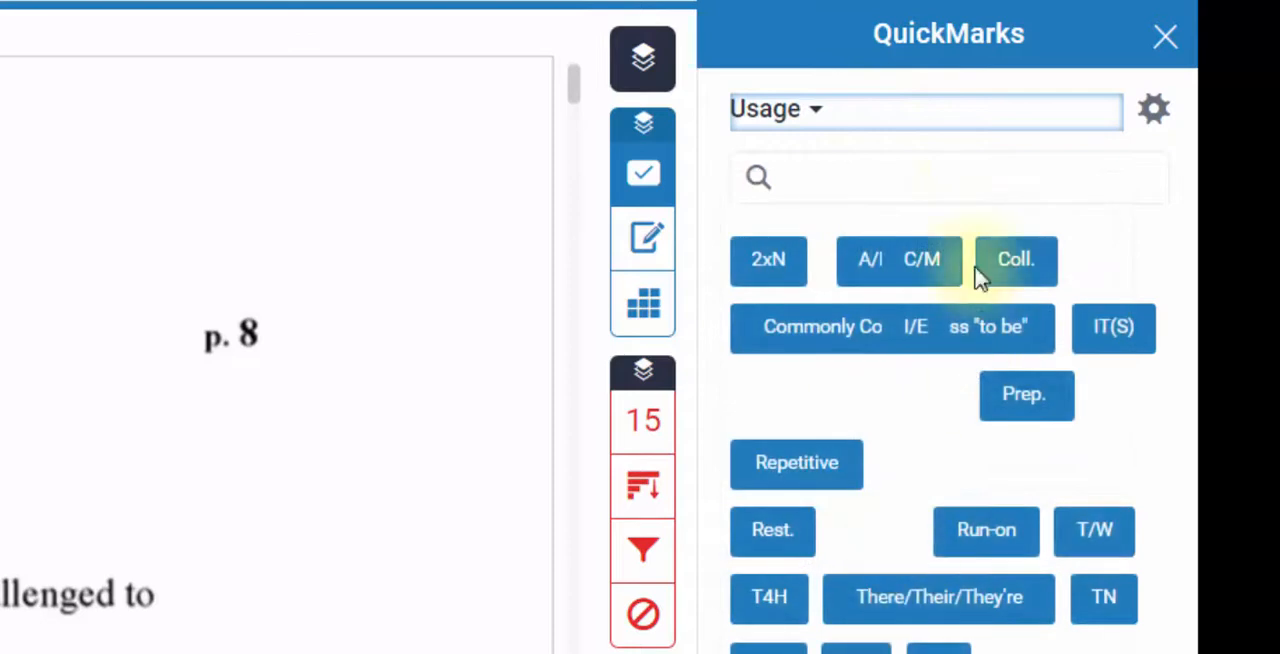
click(940, 118)
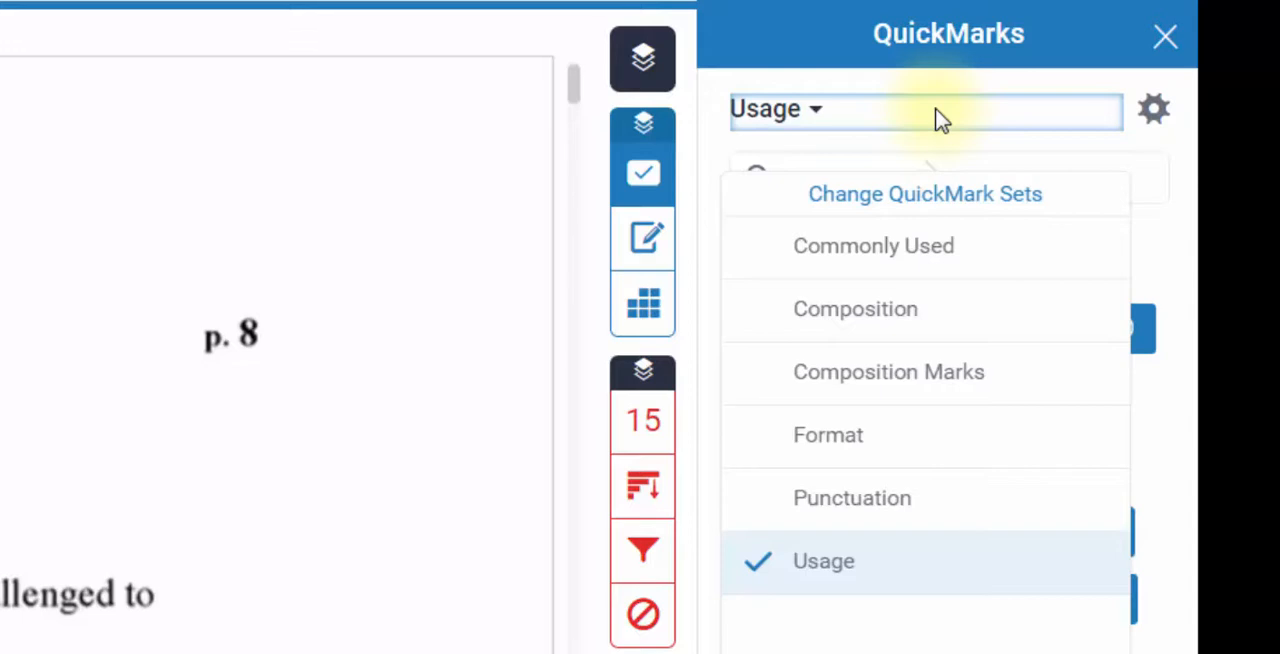
click(940, 118)
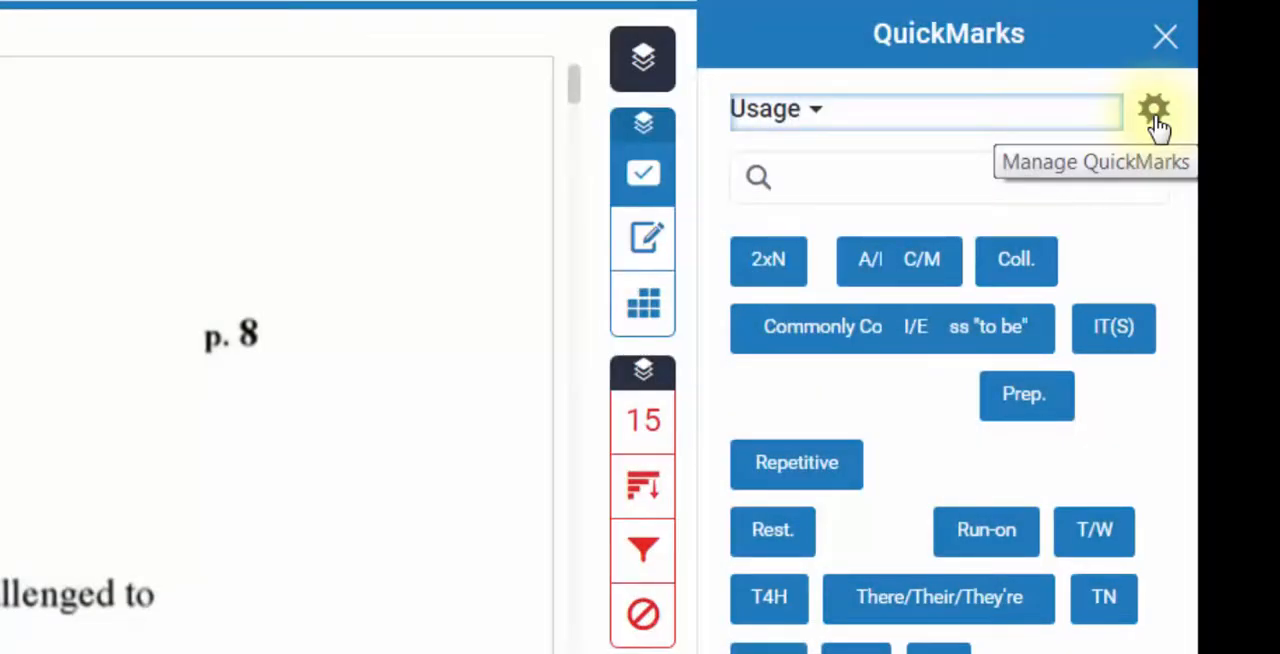
- Open the QuickMark manager and view the description of "Missing quote" in the Punctuation set
click(1155, 113)
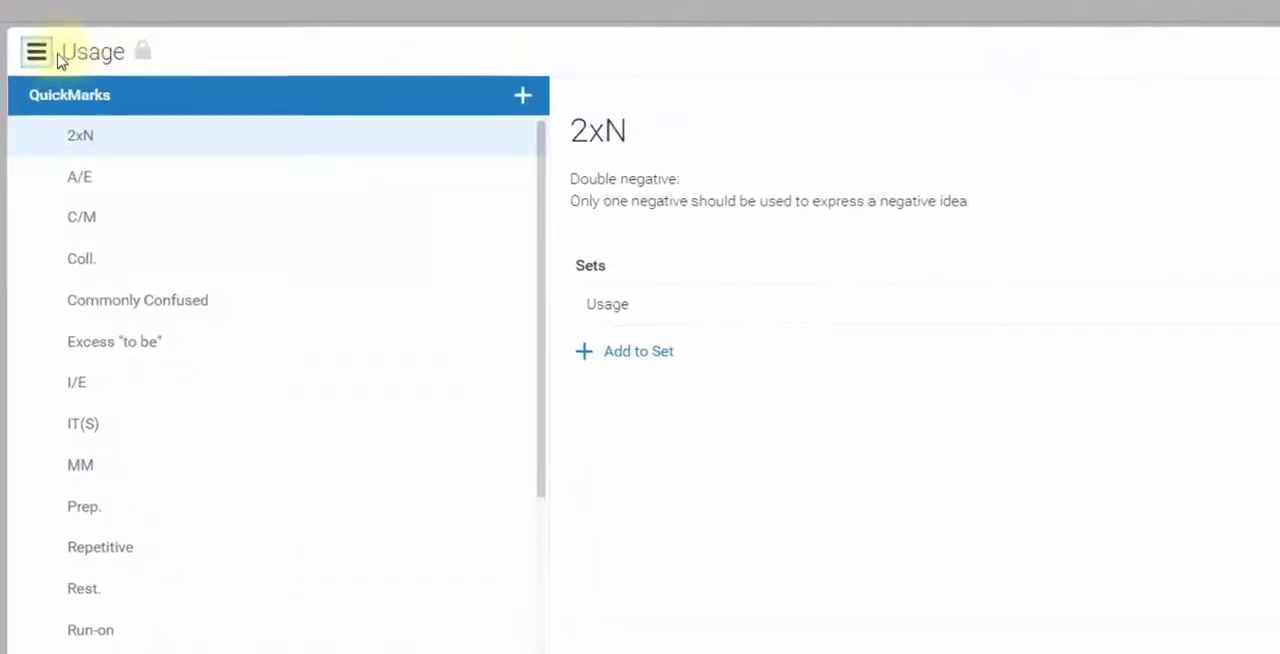
click(39, 46)
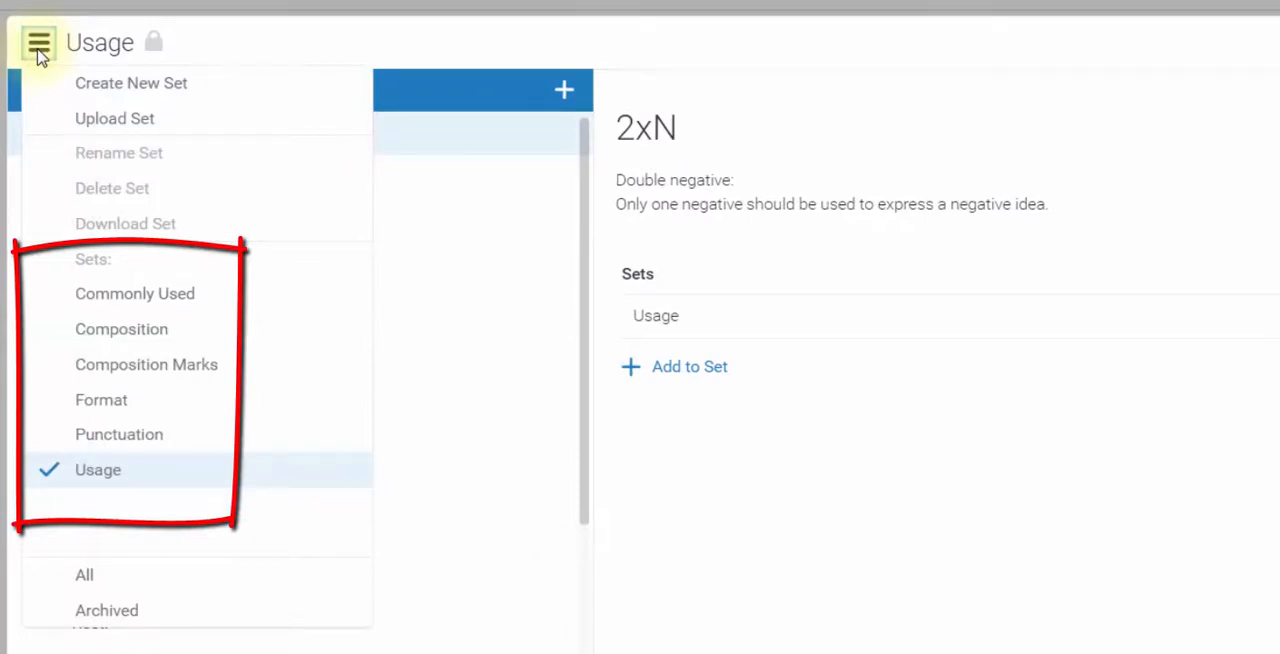
click(140, 440)
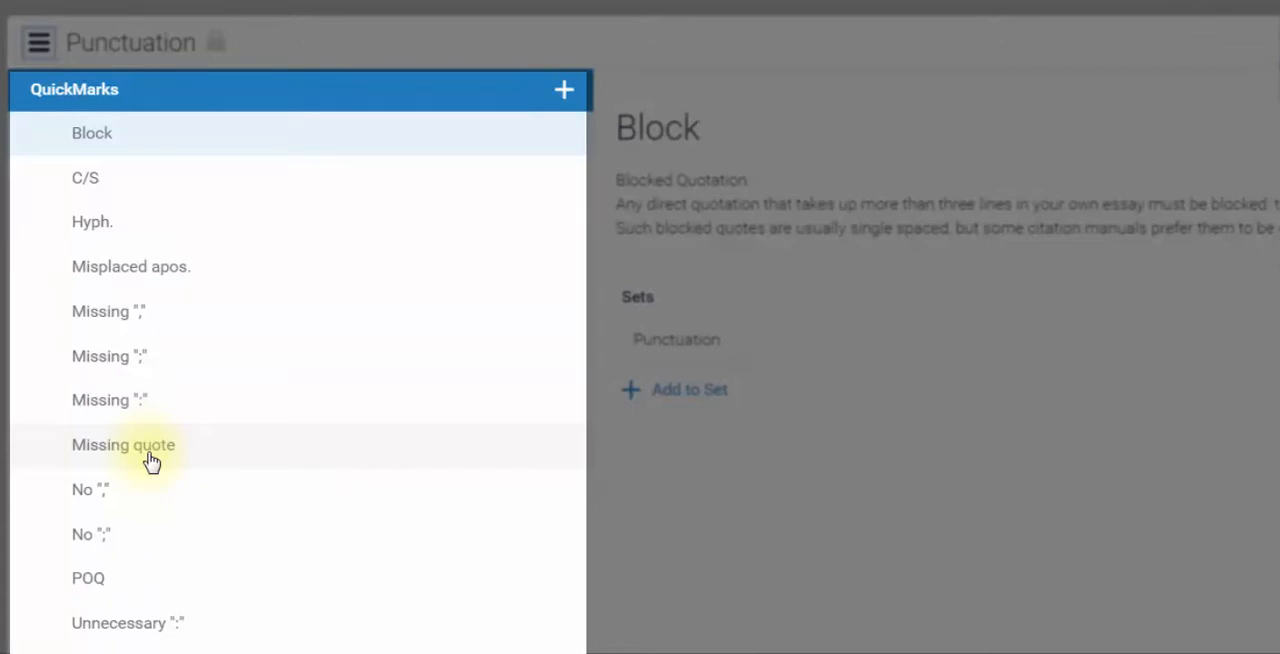
click(150, 459)
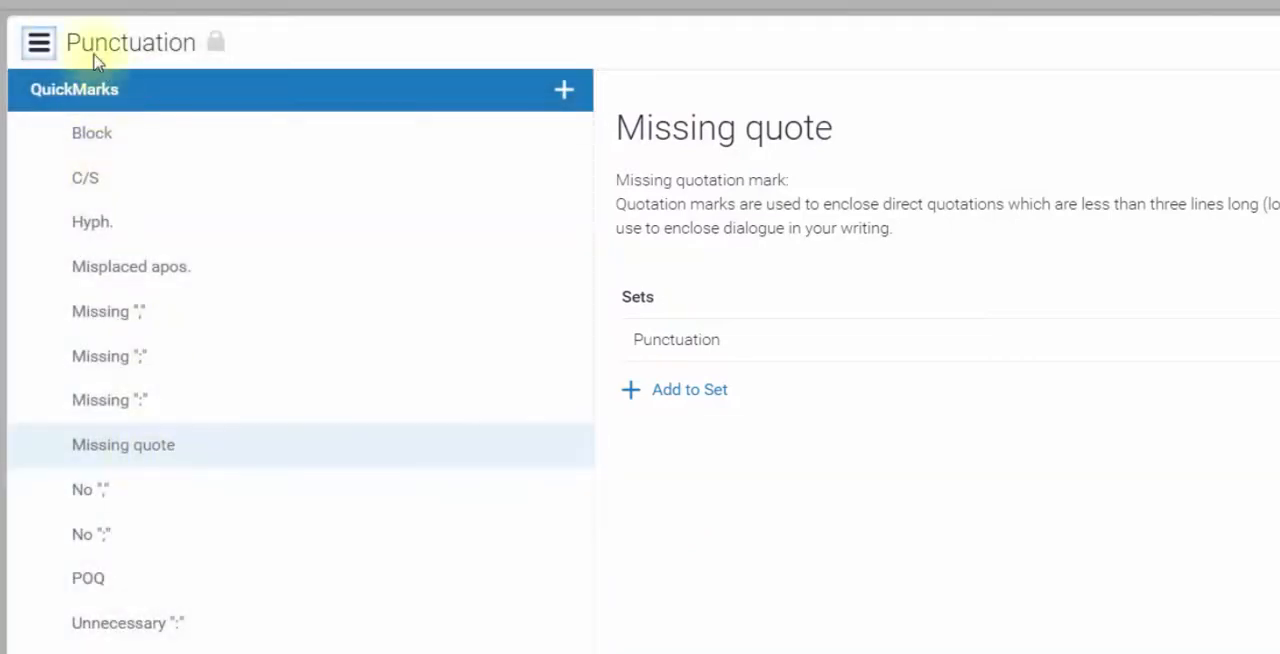
- Show all QuickMarks in the manager and search them for "Vague"
click(38, 42)
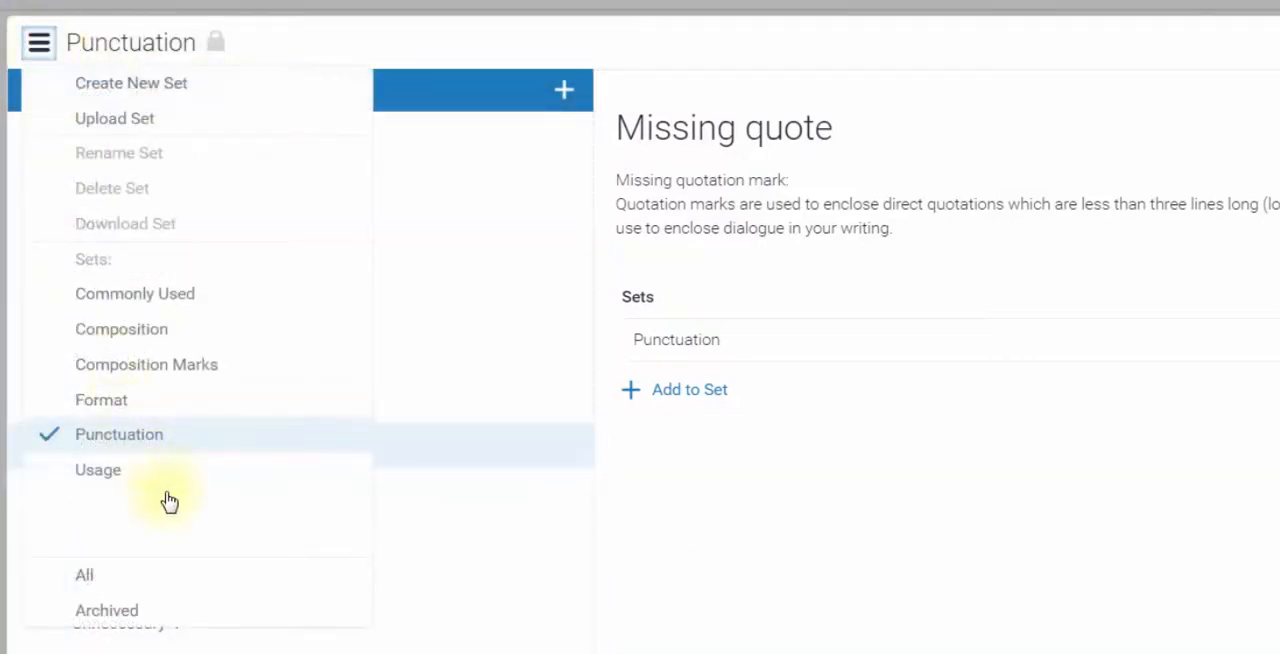
click(169, 583)
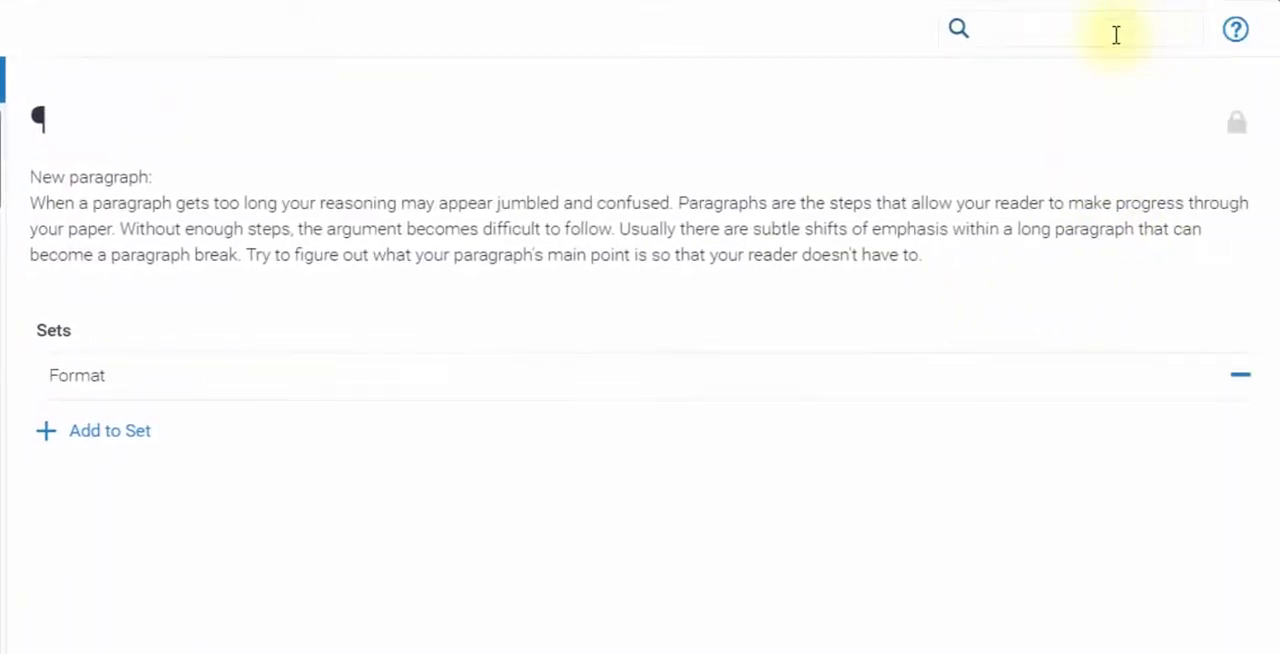
click(1116, 35)
text(Vague)
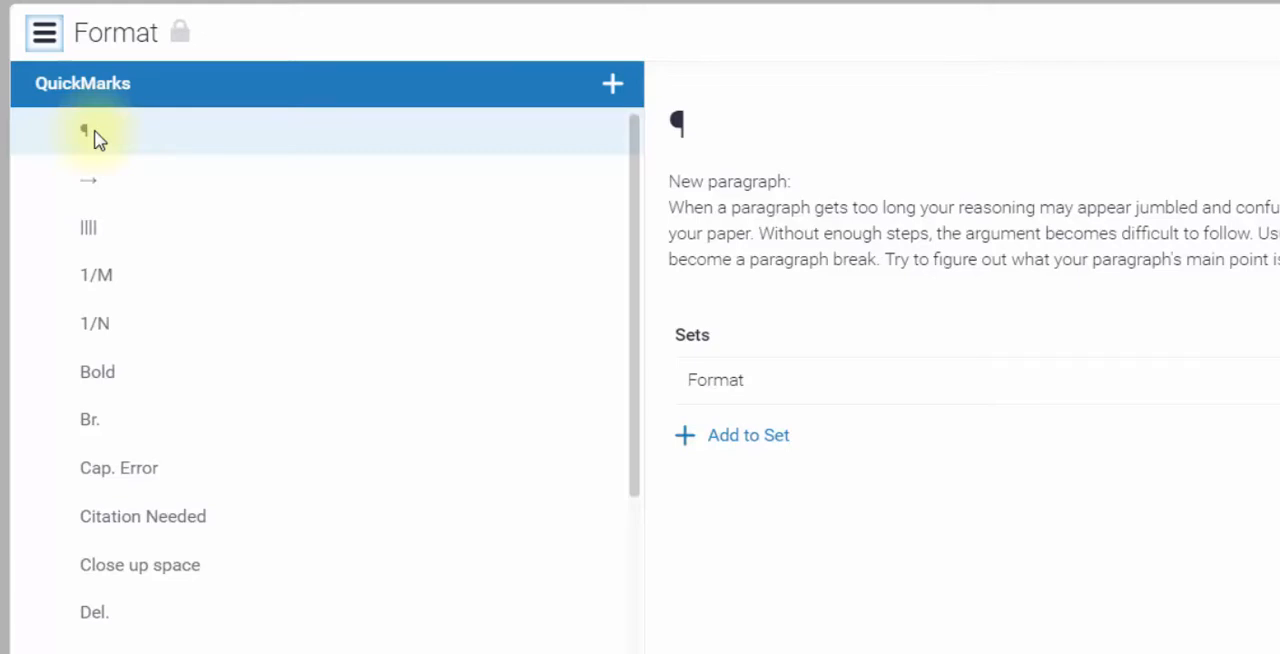
click(44, 33)
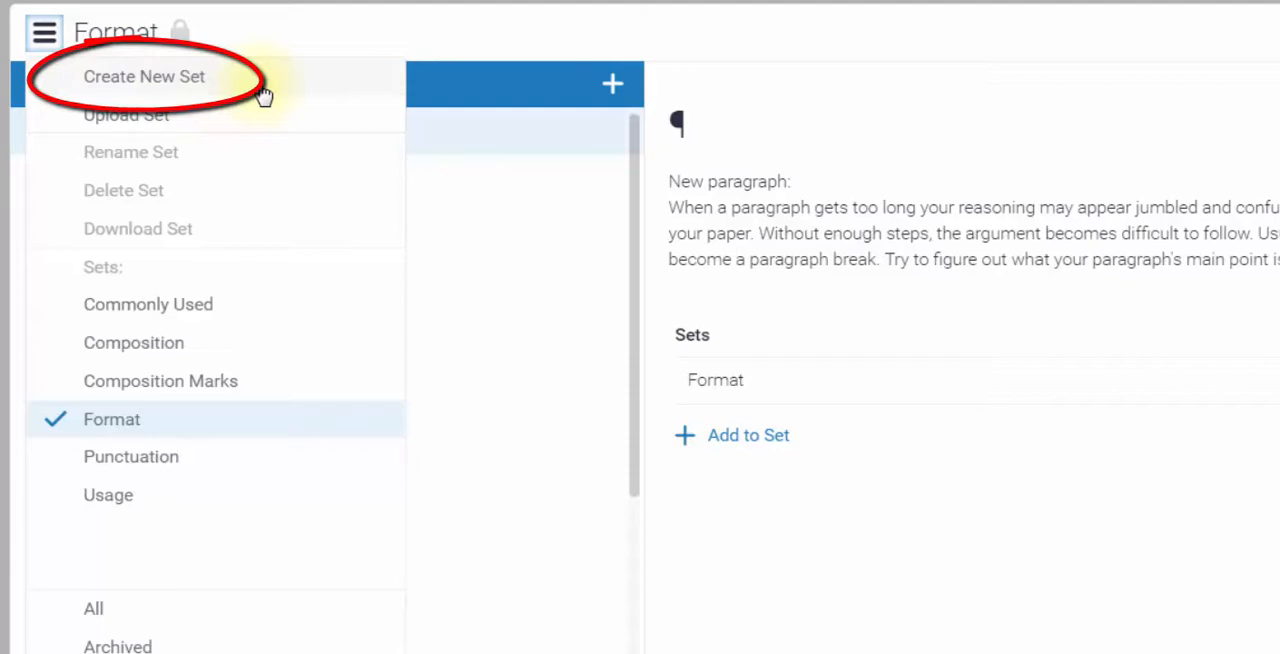
click(262, 90)
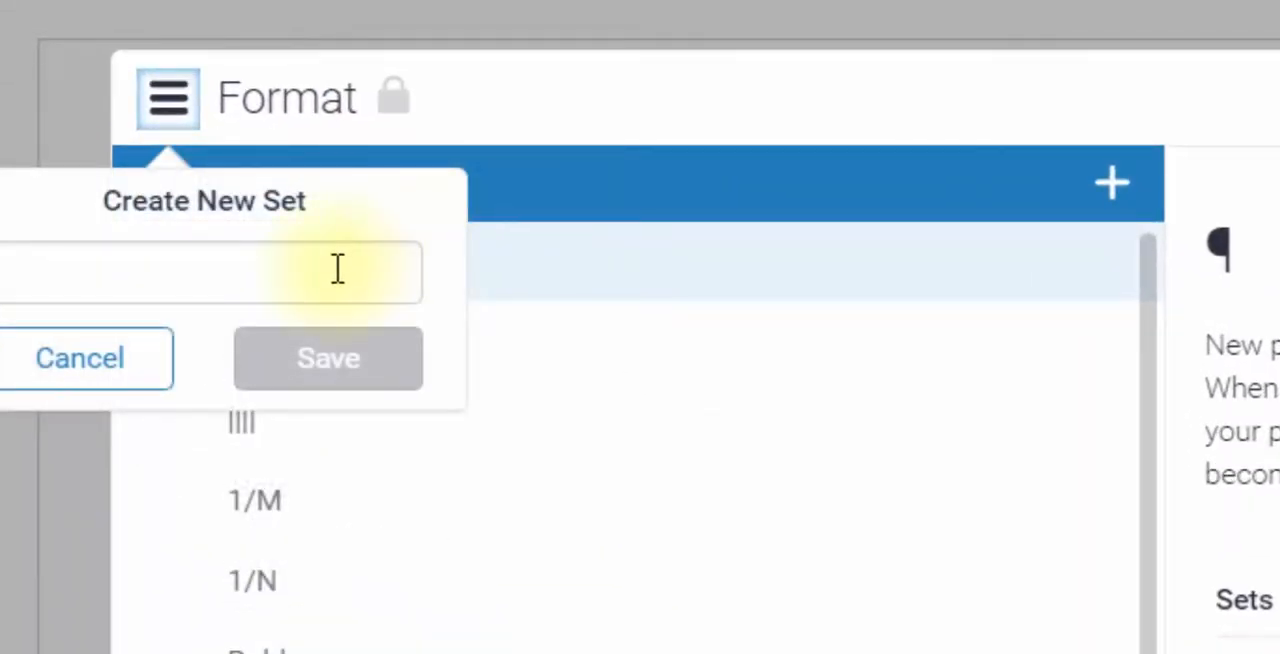
click(338, 269)
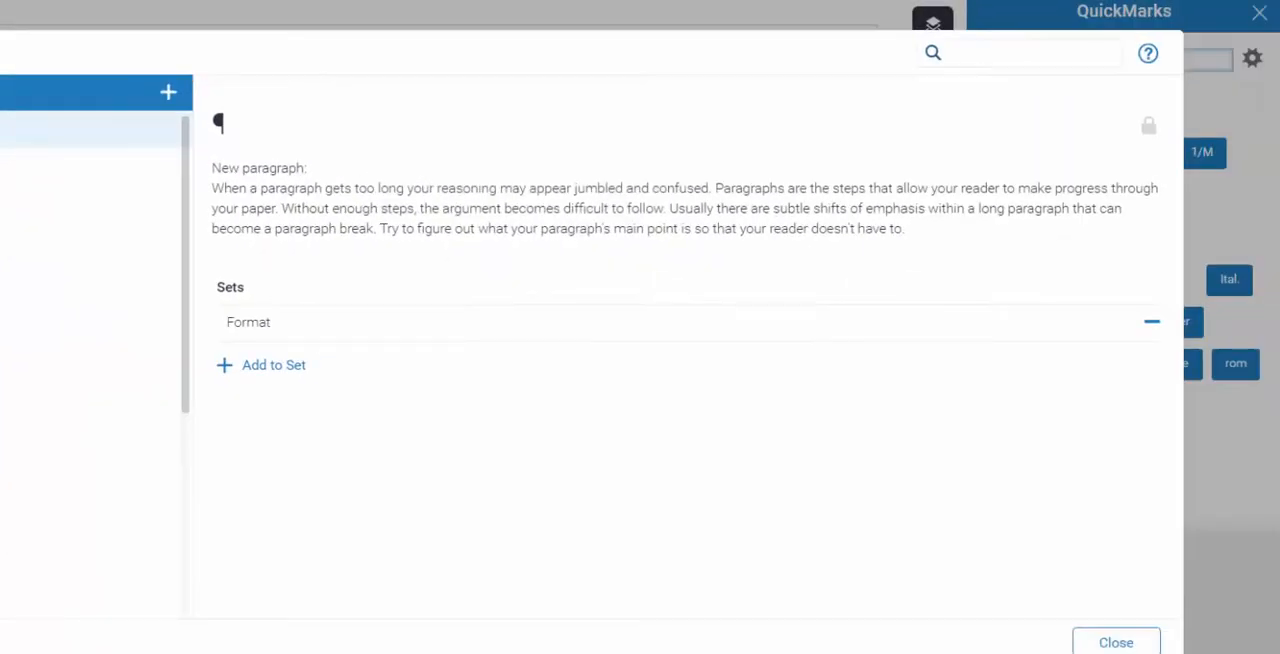
click(1108, 642)
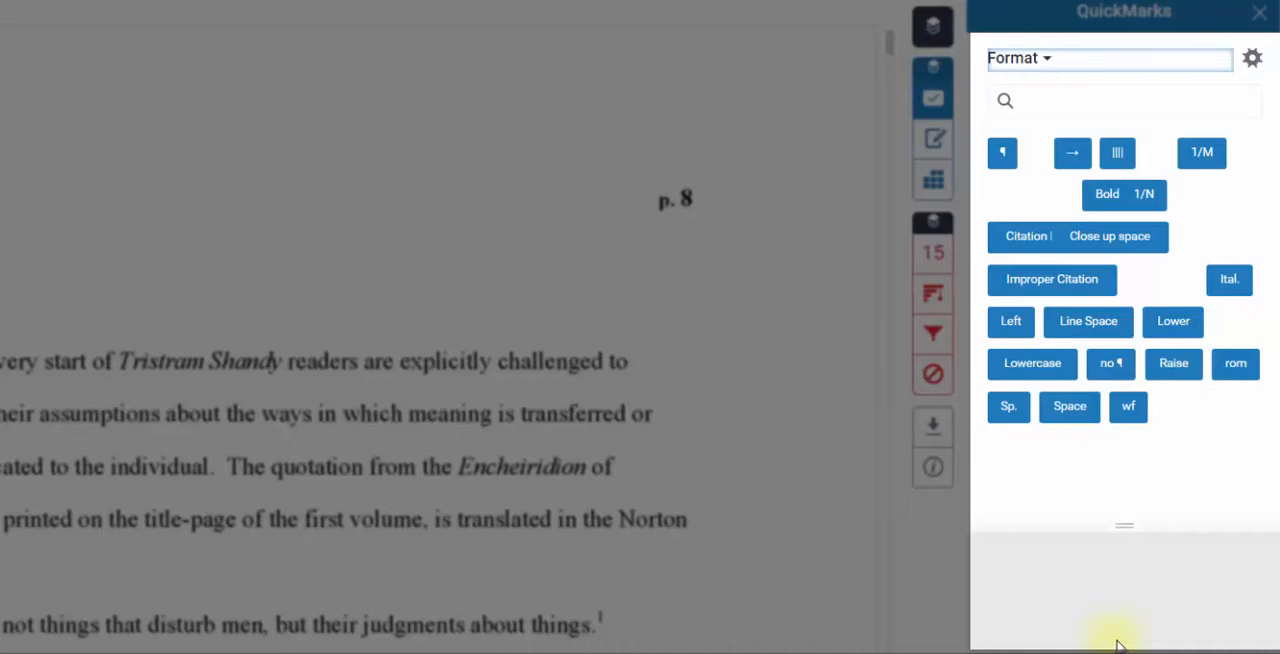
- Display the Composition Marks, Composition, Format and Punctuation sets one after another beside the paper
click(1043, 57)
click(1080, 223)
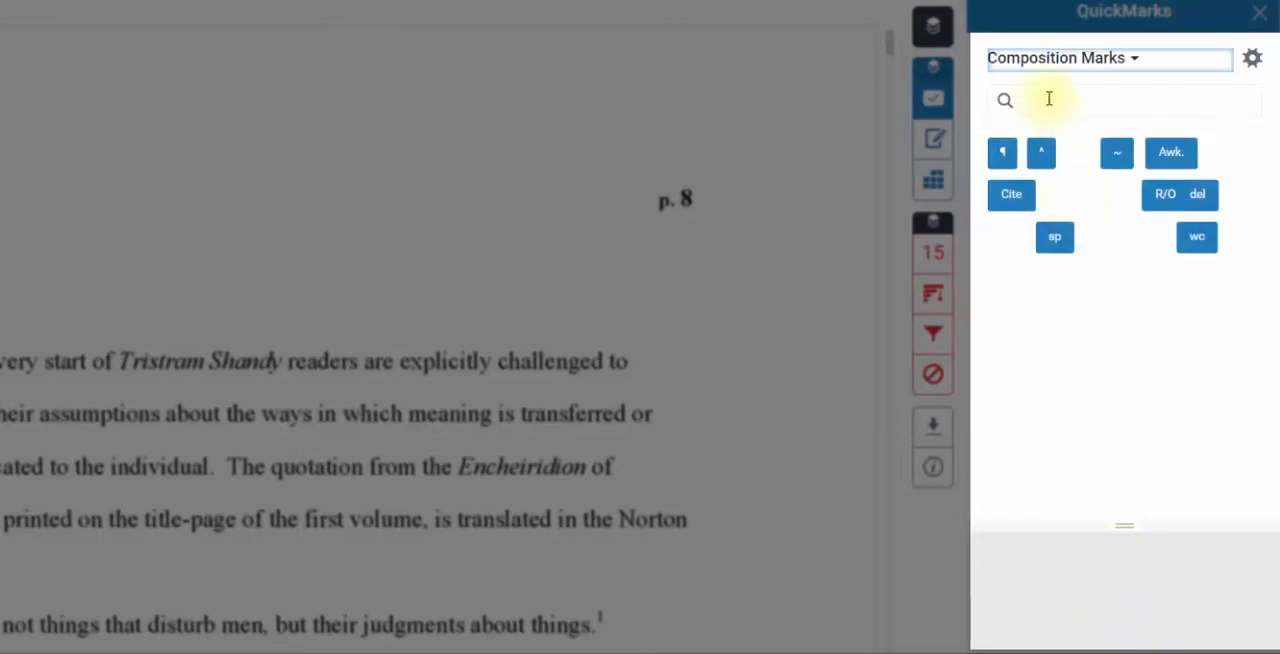
click(1043, 57)
click(1066, 188)
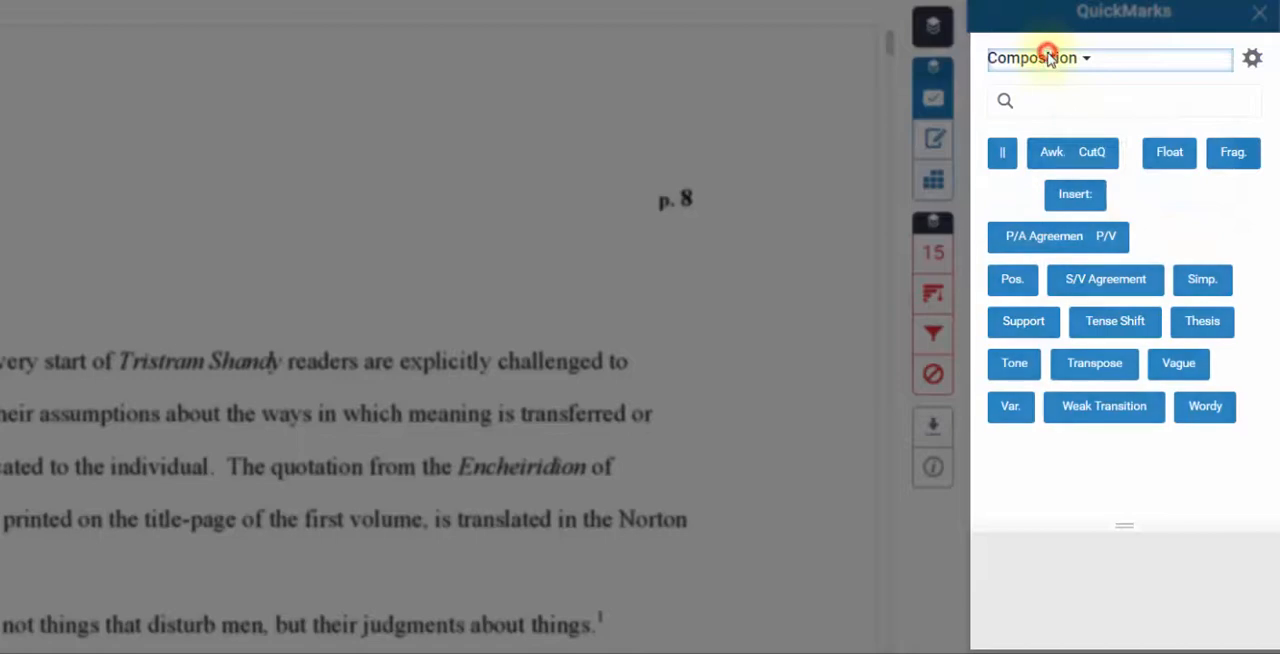
click(1030, 57)
click(1055, 262)
click(1050, 57)
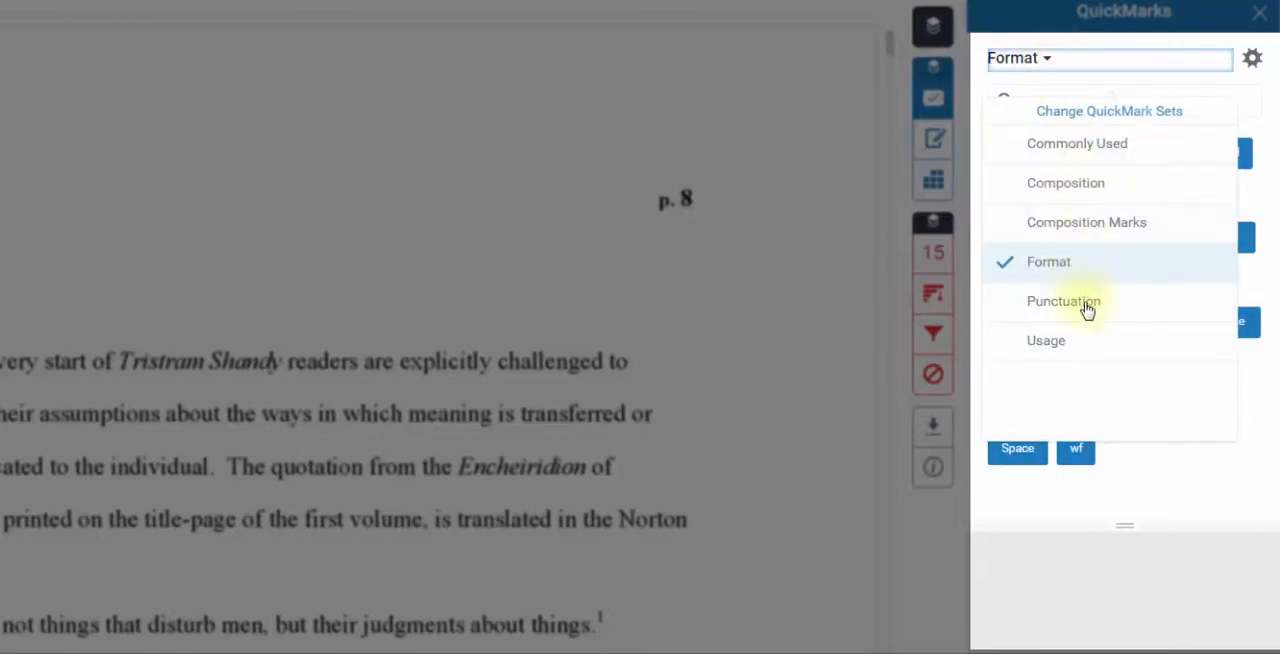
click(1085, 305)
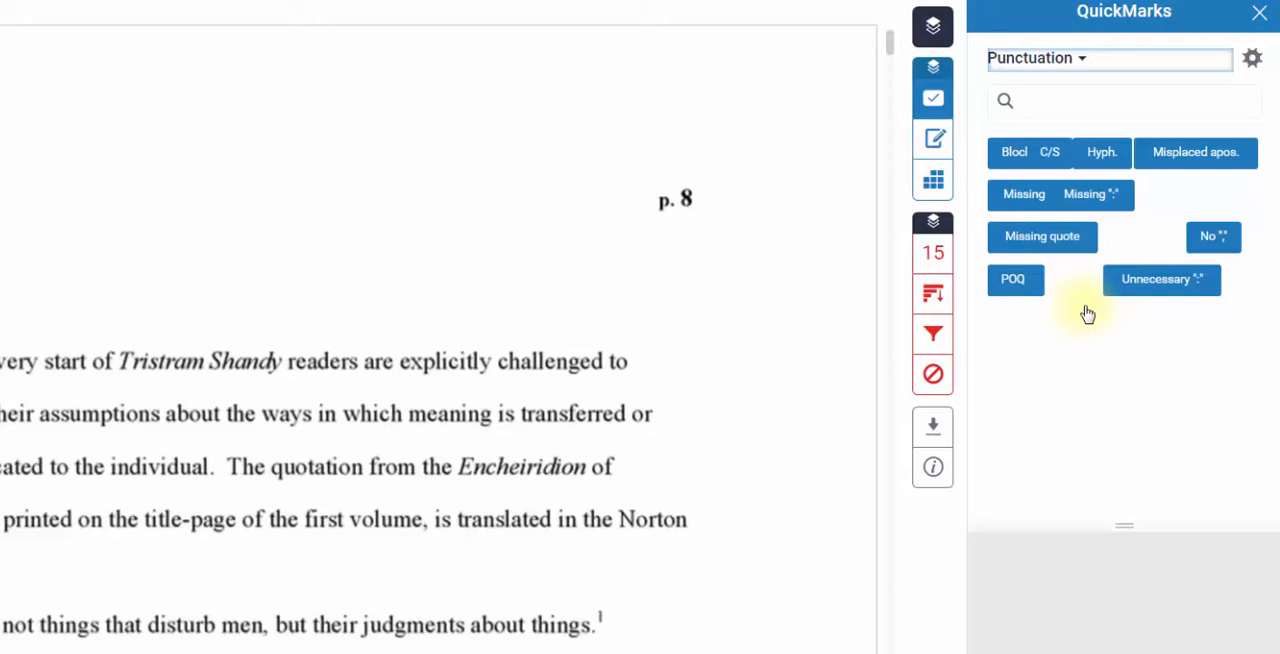
- Create a new QuickMark set named "My set" in the QuickMark manager
click(1253, 60)
click(1181, 99)
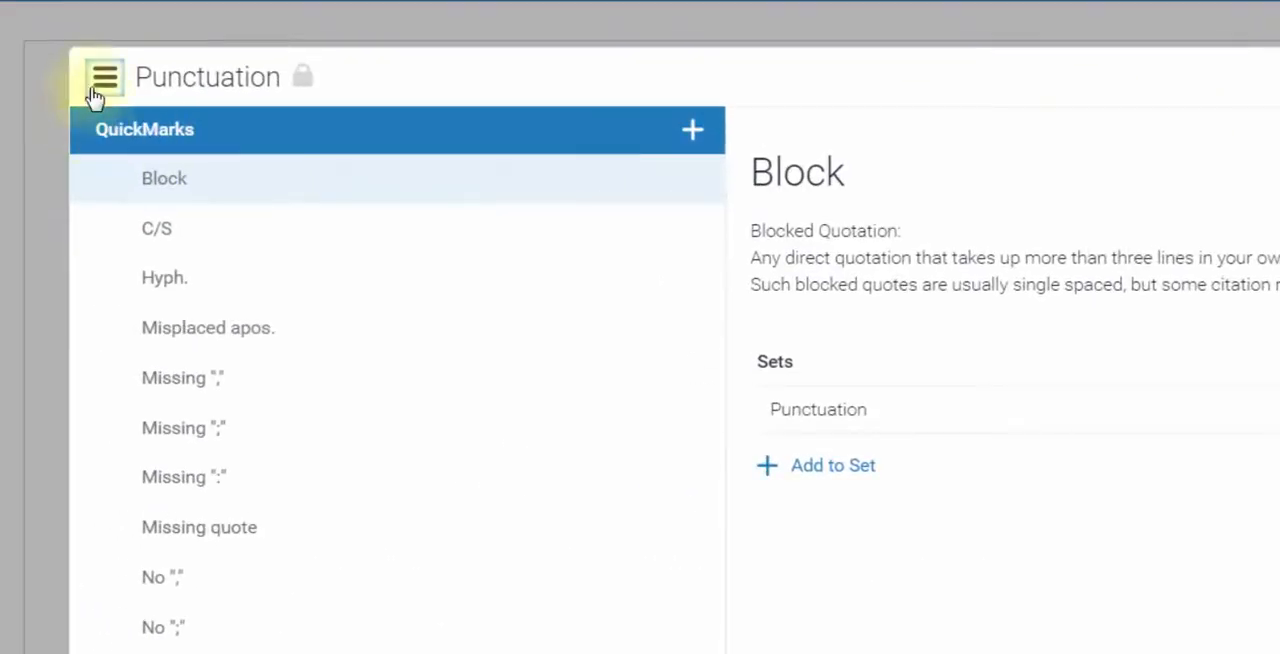
click(104, 77)
click(140, 72)
text(My set)
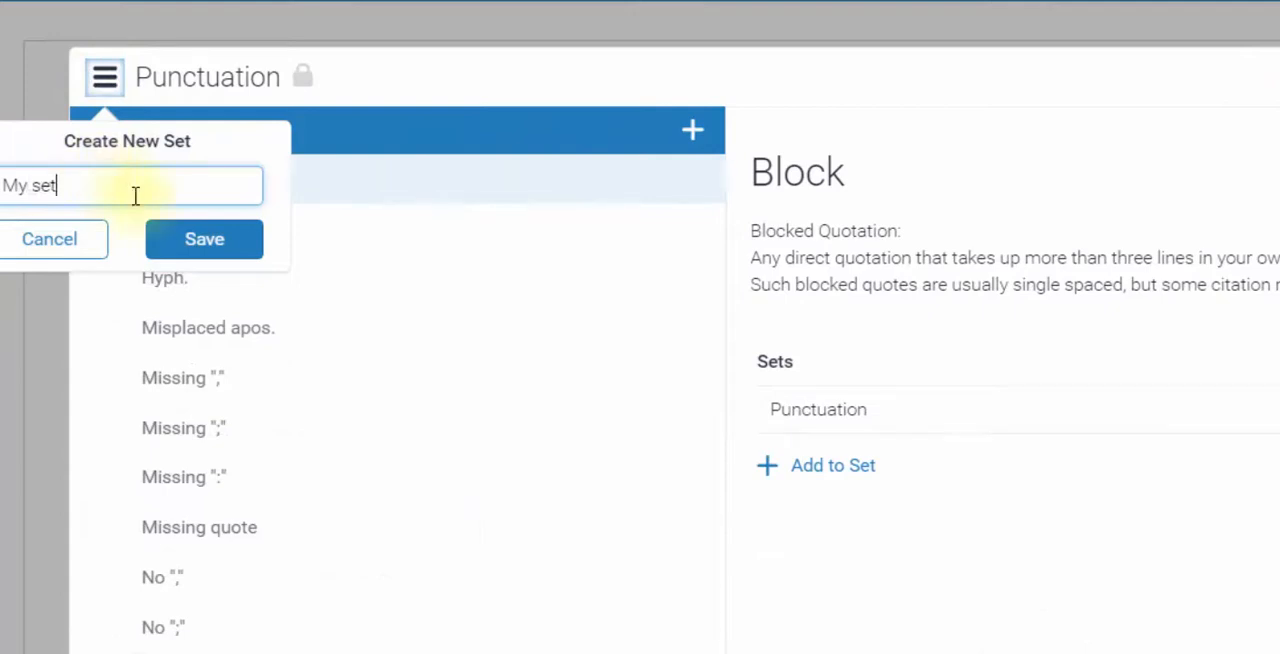
click(204, 240)
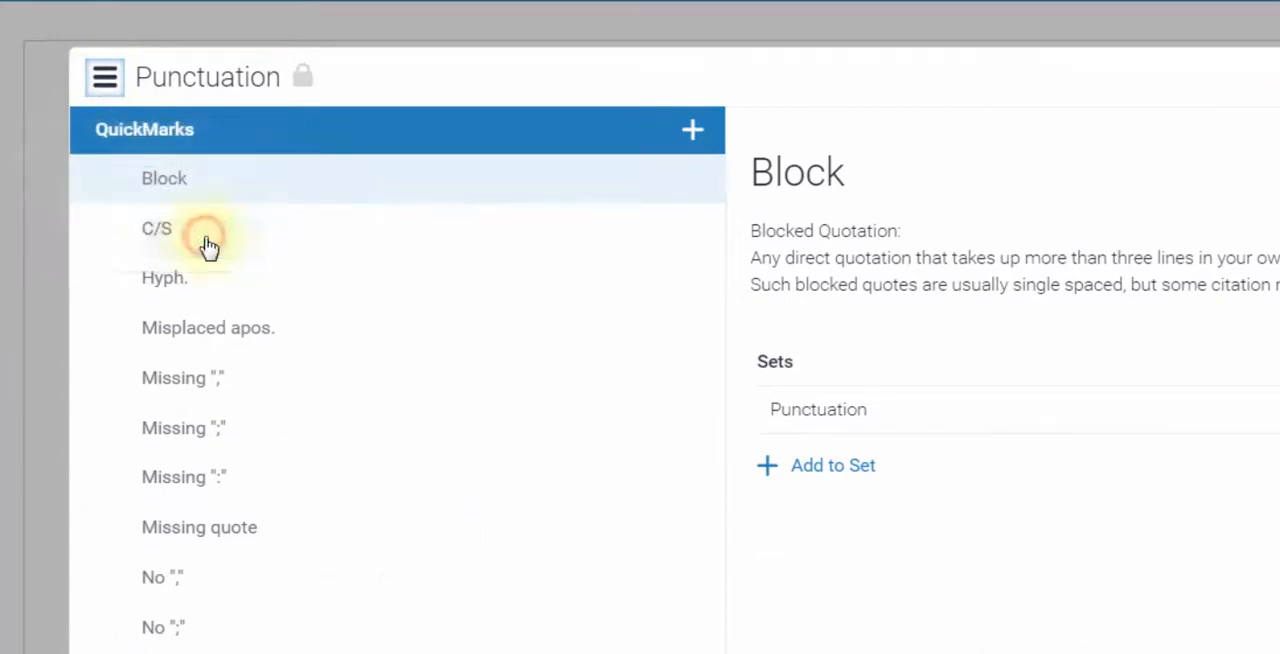
- Display the "My set" QuickMark set and open its name for editing, leaving the name as it is
click(104, 80)
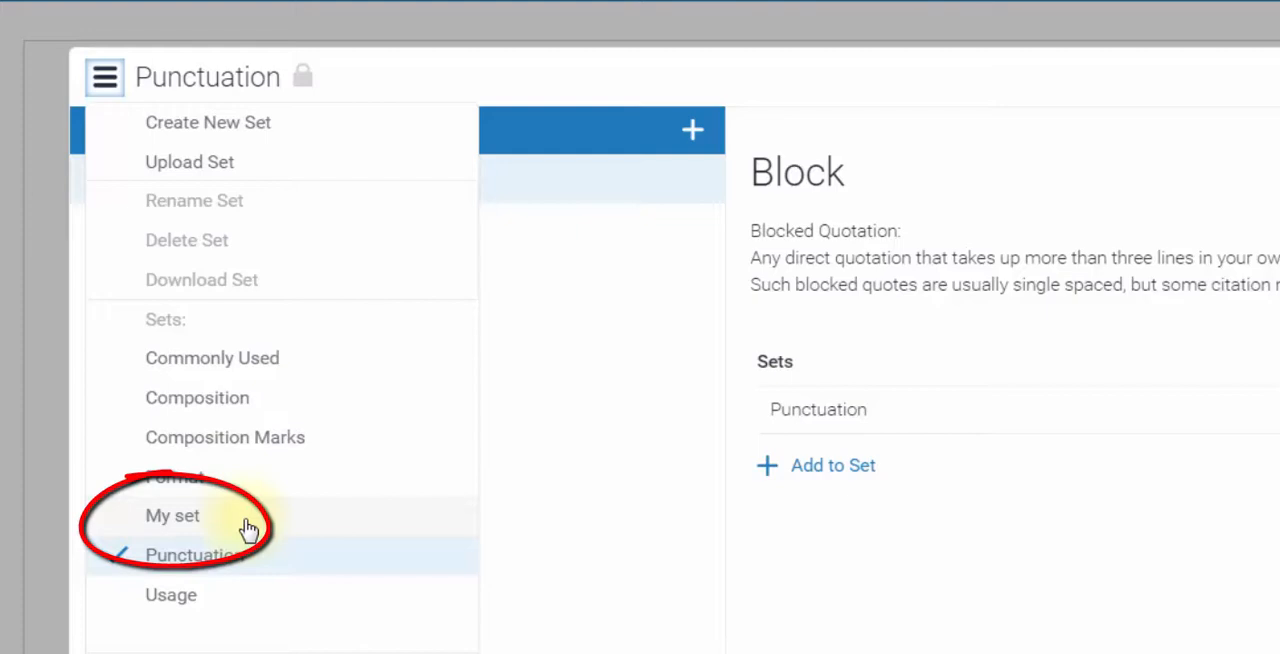
click(248, 528)
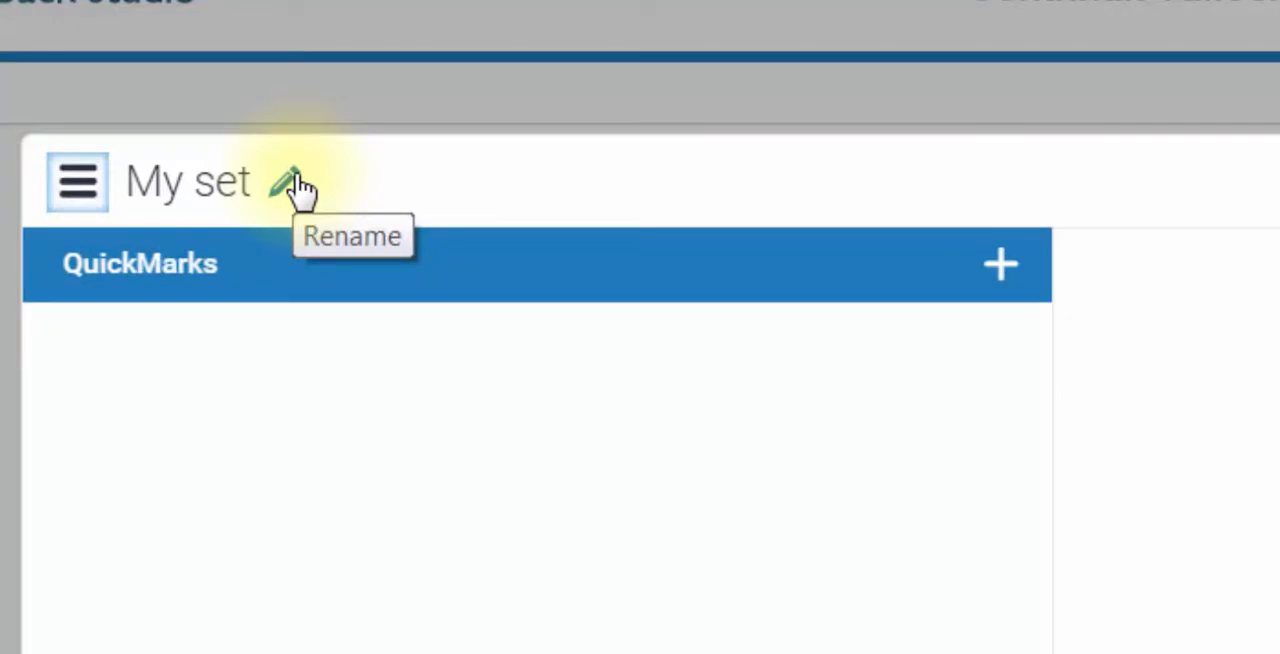
click(300, 190)
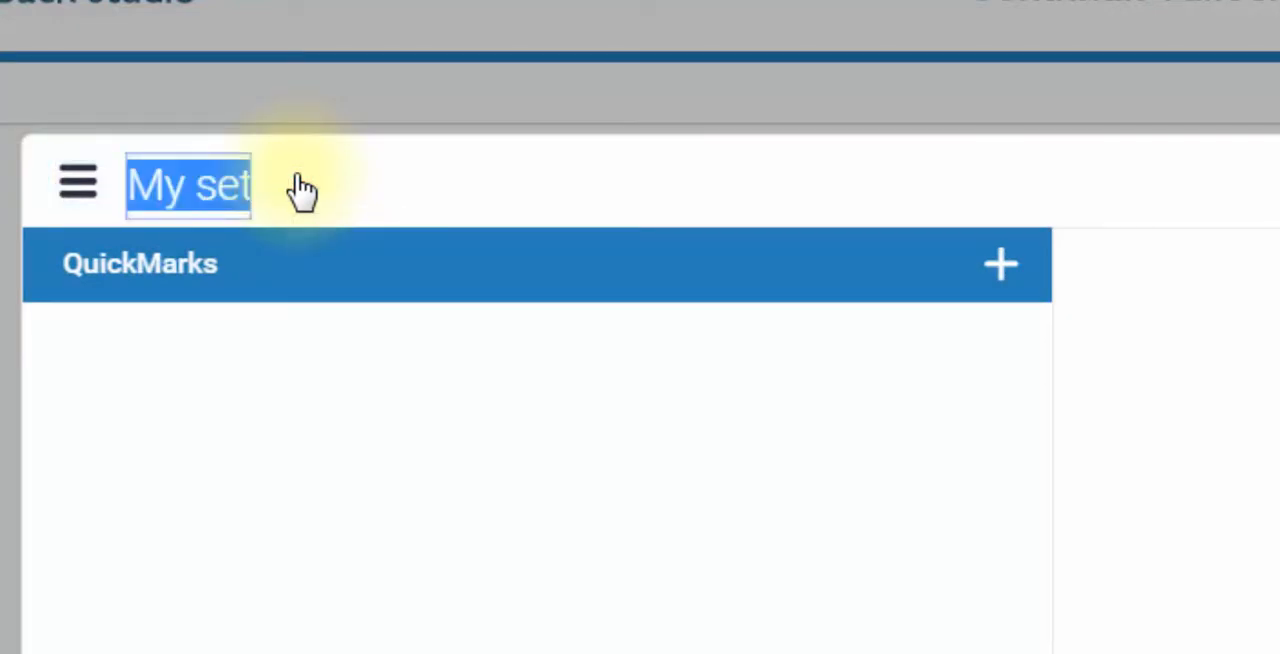
click(441, 411)
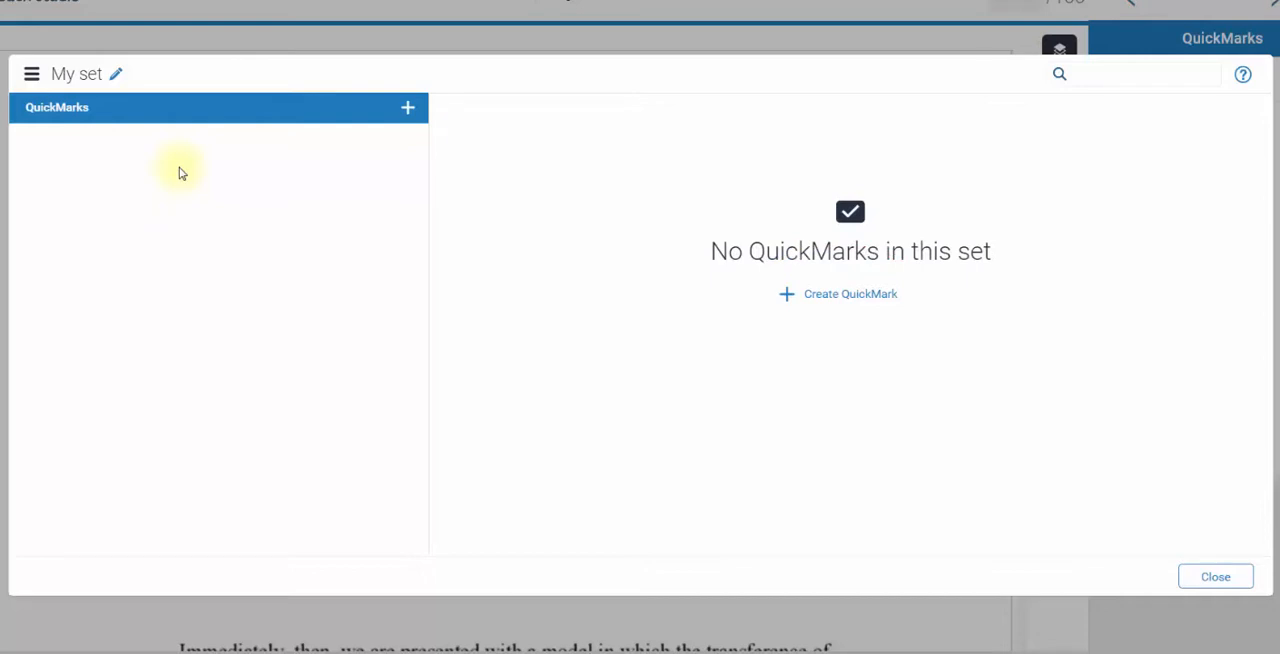
- Create a QuickMark titled "Missing citation" in "My set" with the description "You need to add a citation here."
click(833, 294)
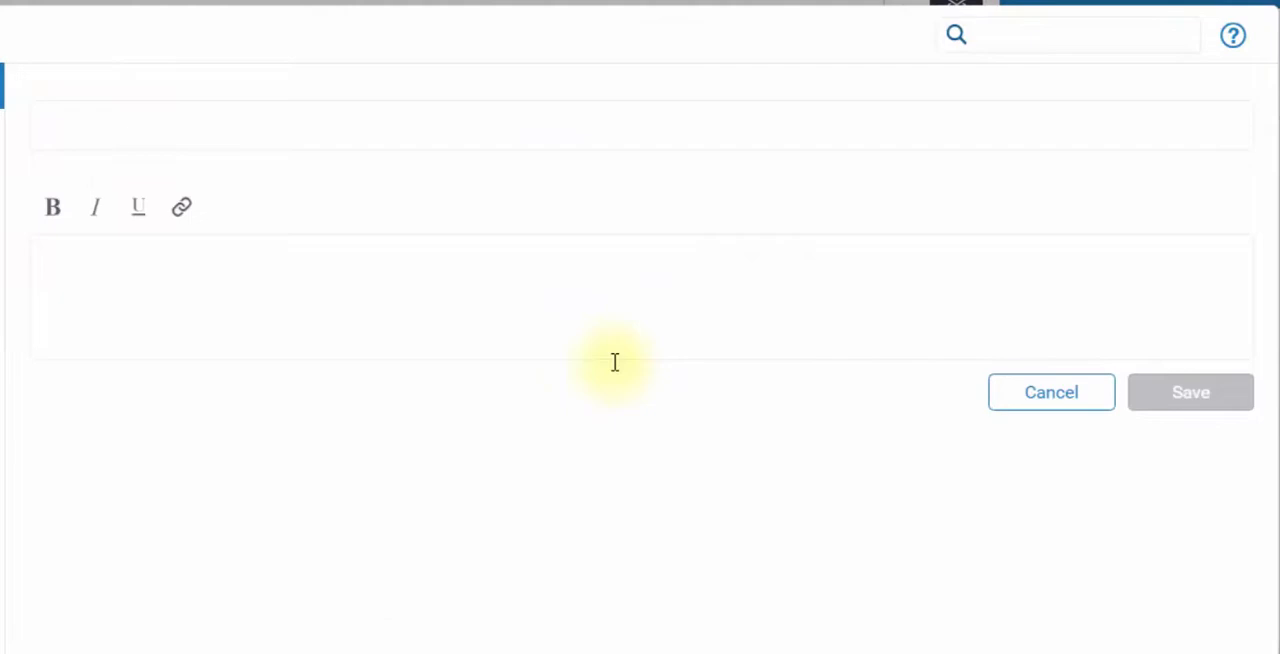
click(398, 128)
text(Missi)
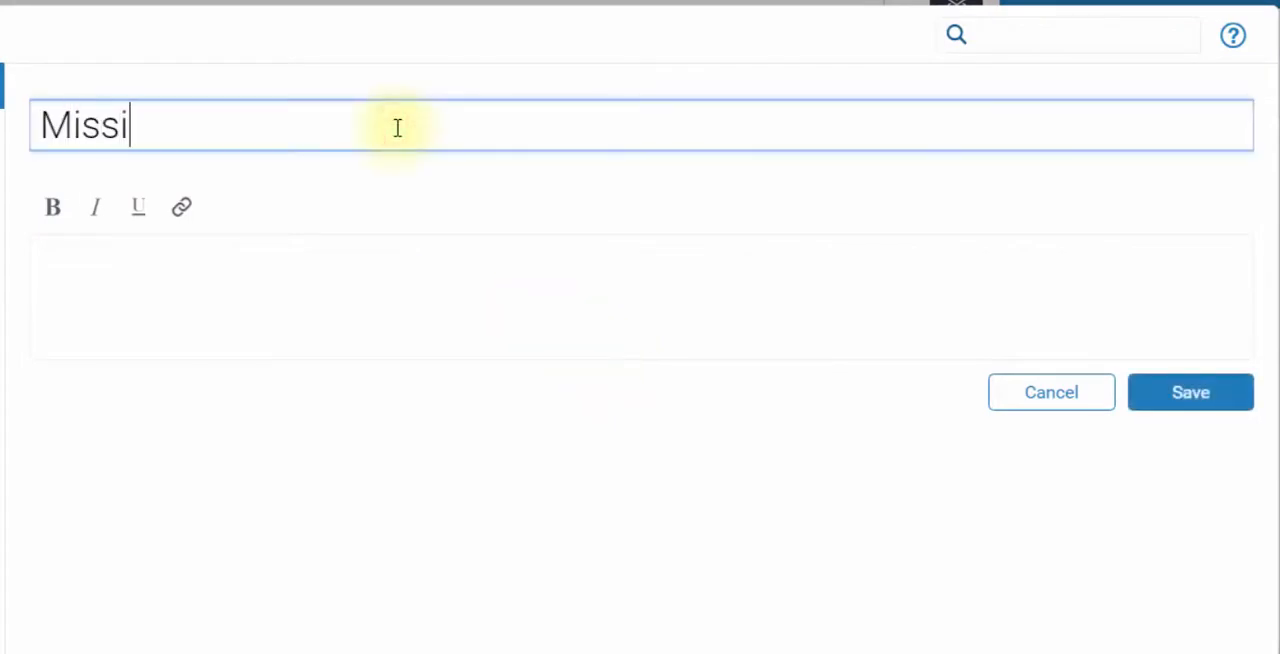
text(ng citation)
click(145, 311)
text(You)
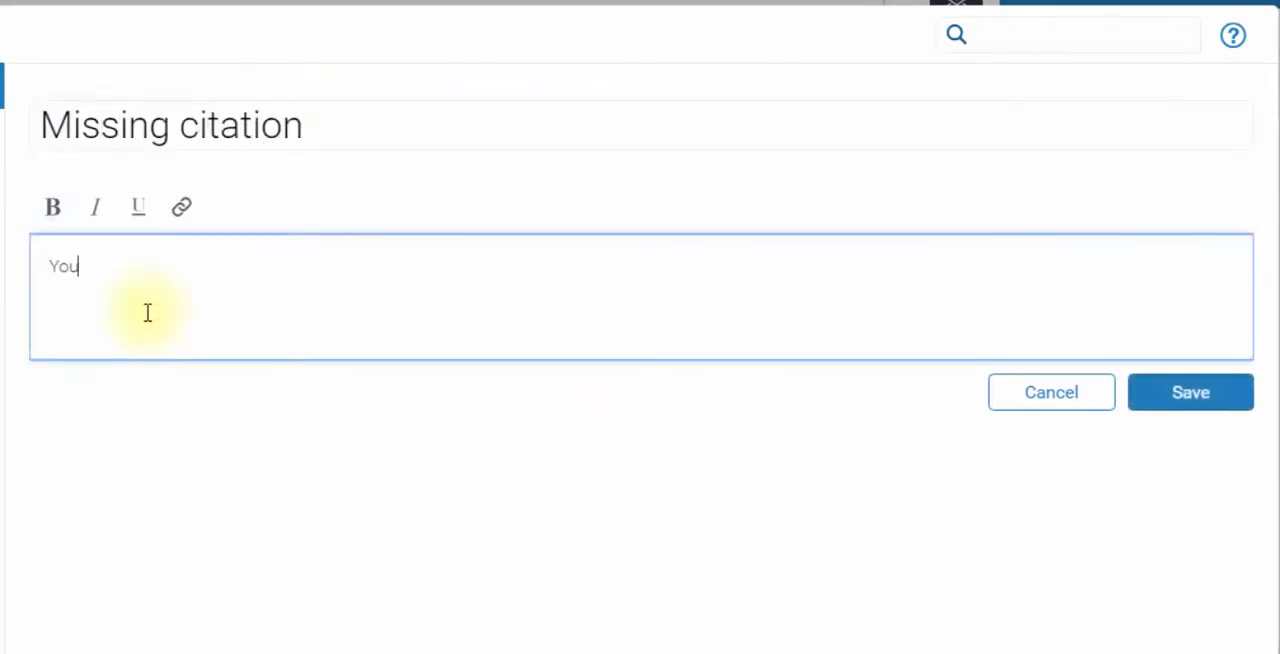
text( need to add a citation here.)
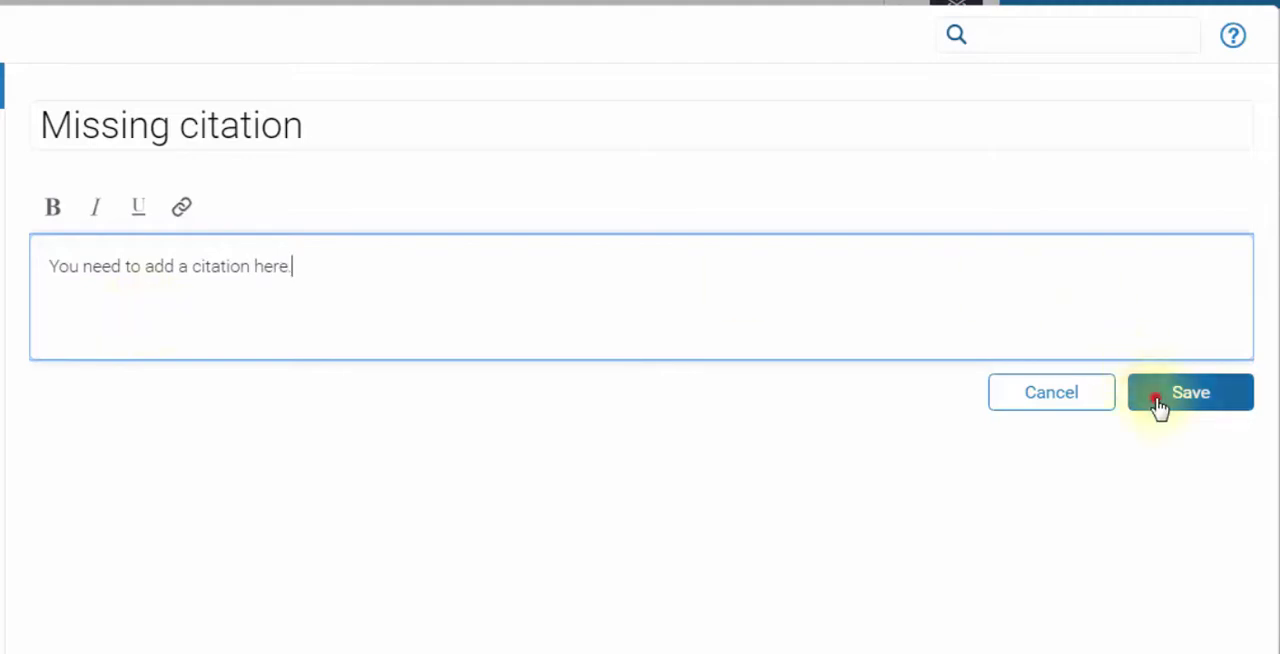
click(1162, 404)
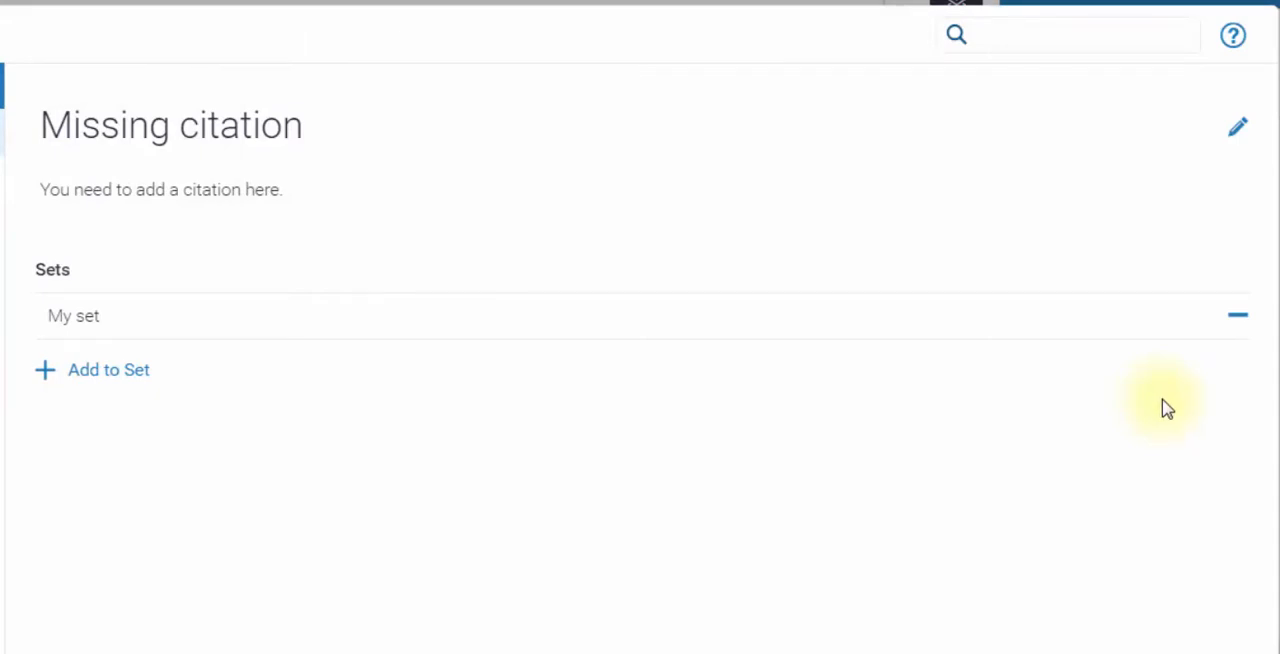
- Add the "Missing citation" QuickMark to the Commonly Used, Composition, Composition Marks and Format sets
click(107, 372)
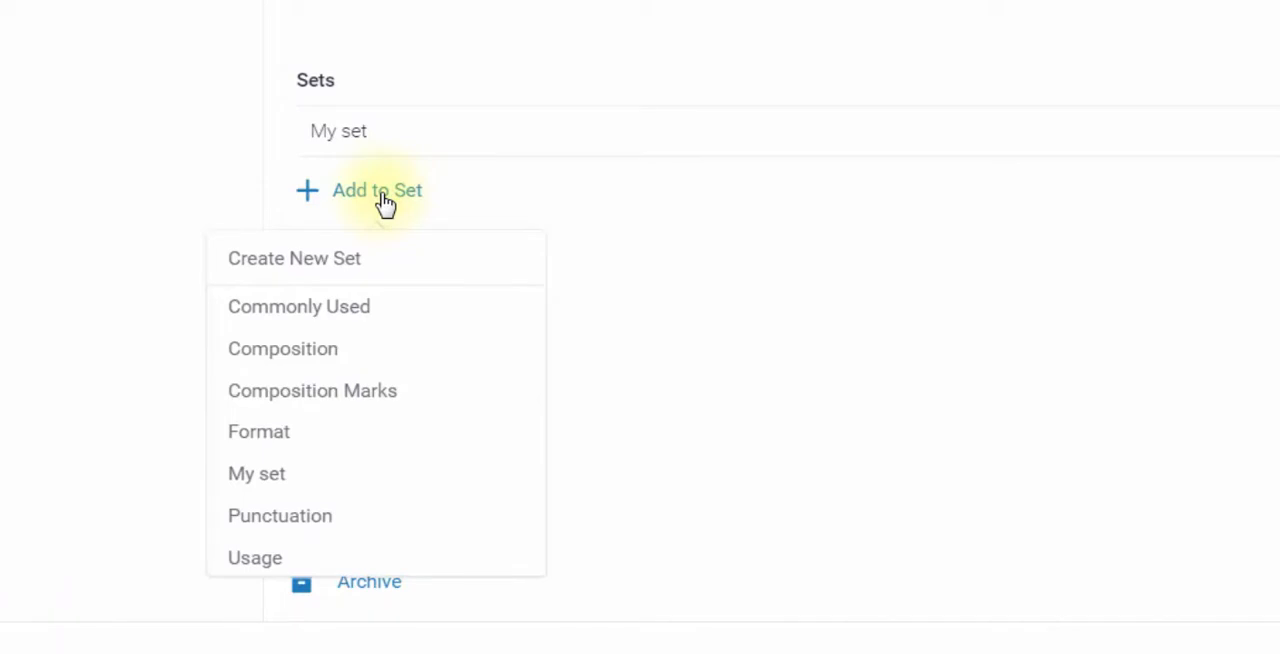
click(385, 306)
click(378, 243)
click(385, 408)
click(389, 294)
click(369, 500)
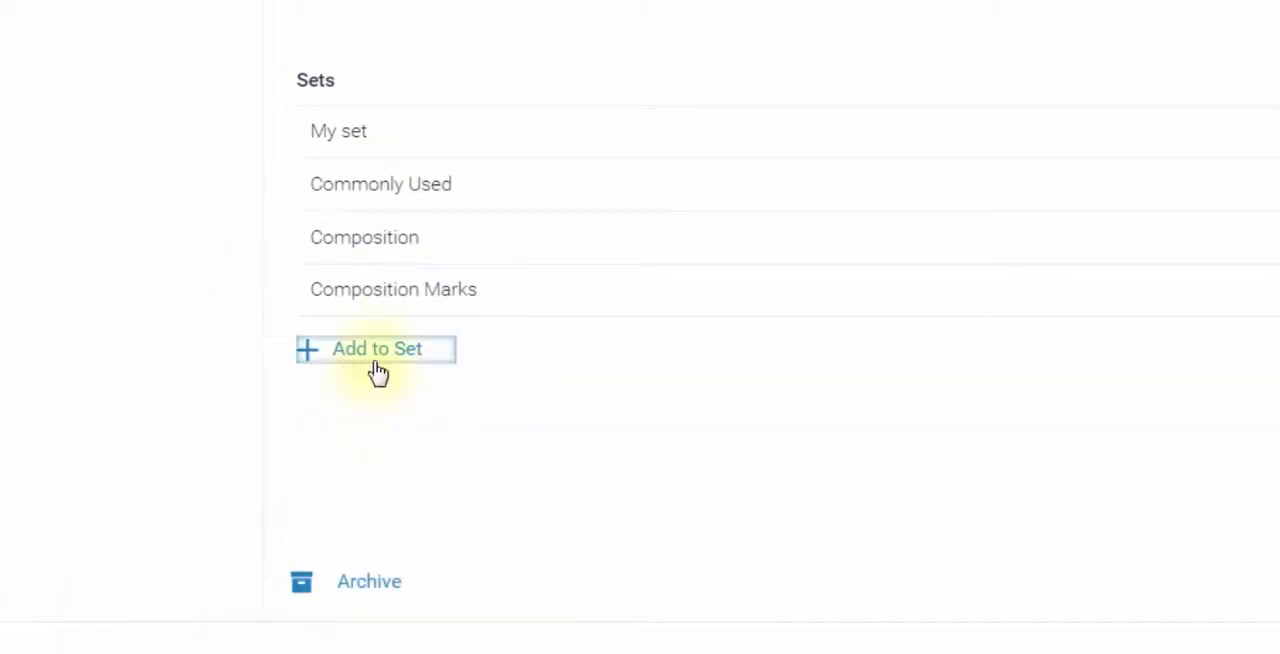
click(374, 350)
click(338, 594)
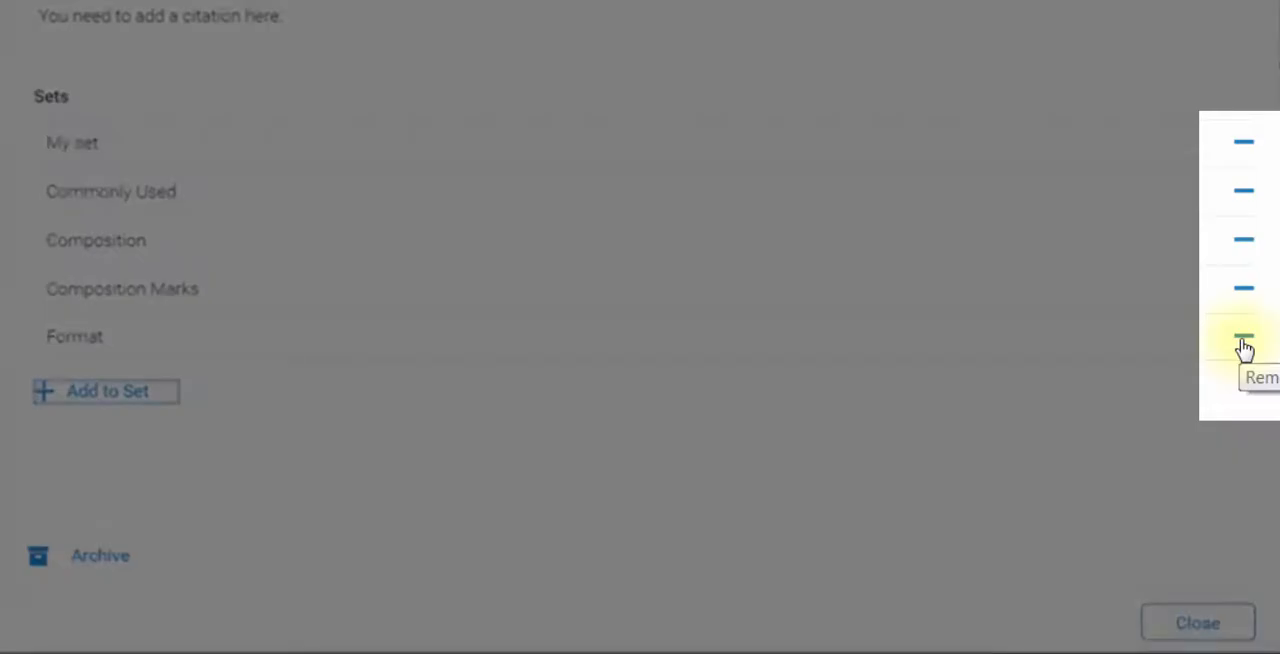
- Remove the "Missing citation" QuickMark from the Format, Composition Marks, Composition and Commonly Used sets
click(1244, 344)
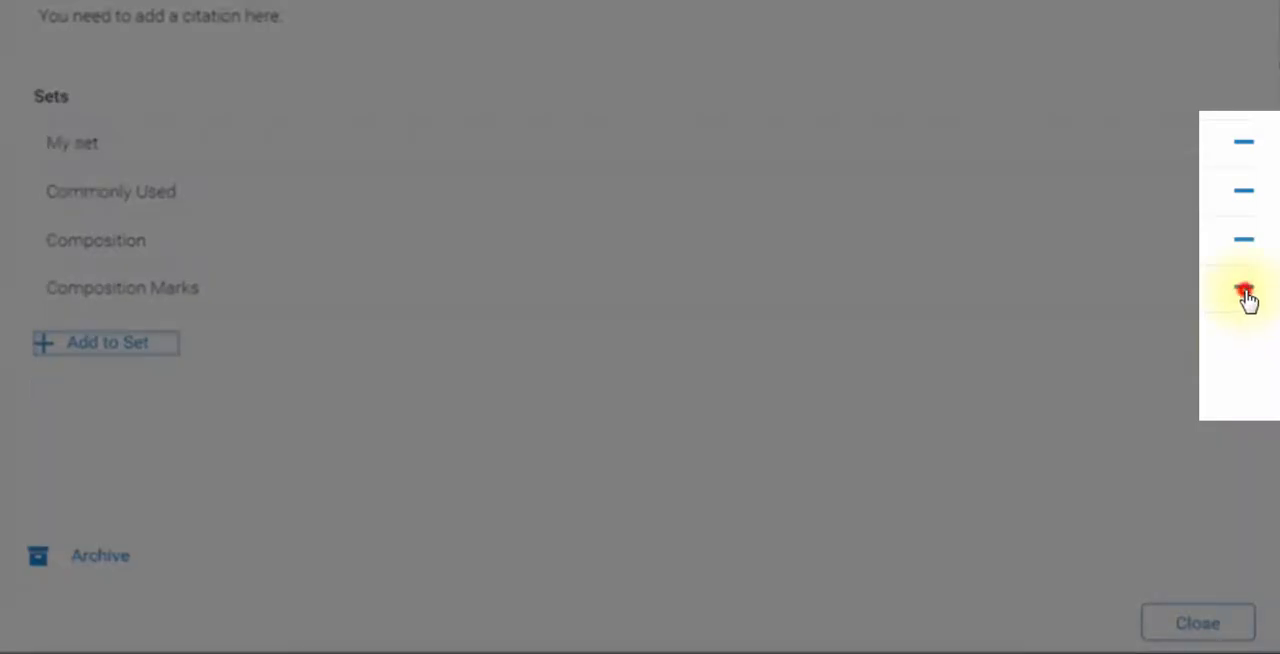
click(1245, 291)
click(1244, 242)
click(1245, 196)
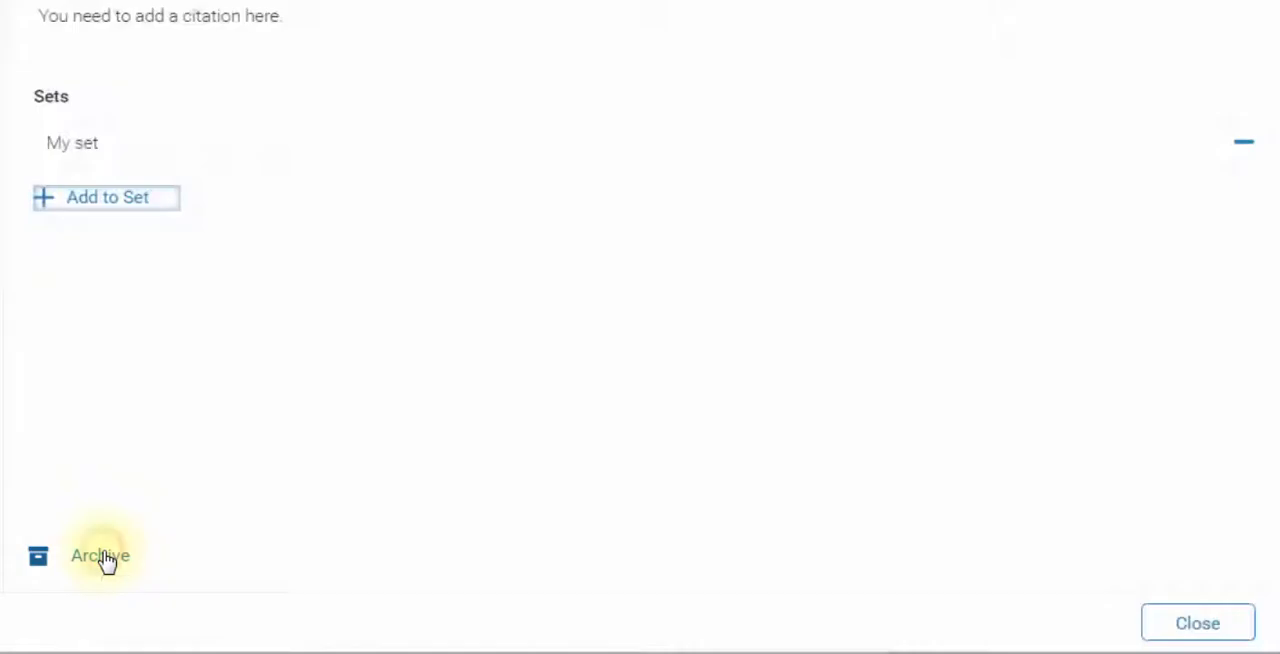
- Archive the "Missing citation" QuickMark and display it among the archived QuickMarks
click(107, 560)
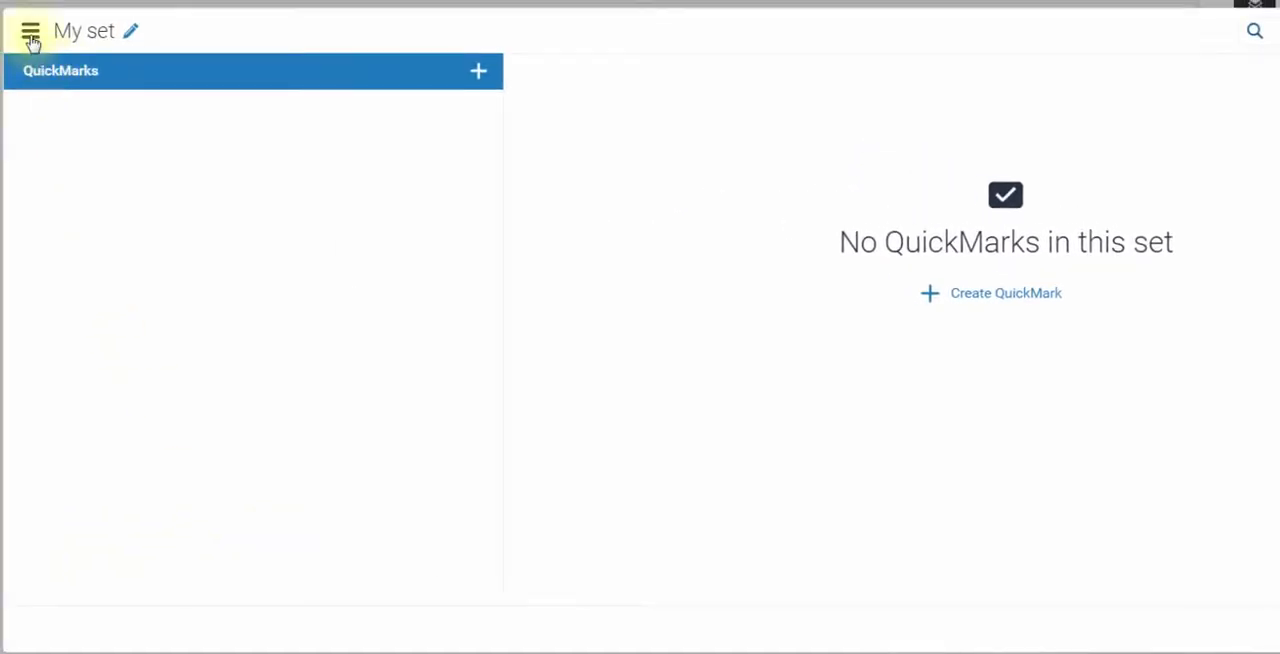
click(31, 38)
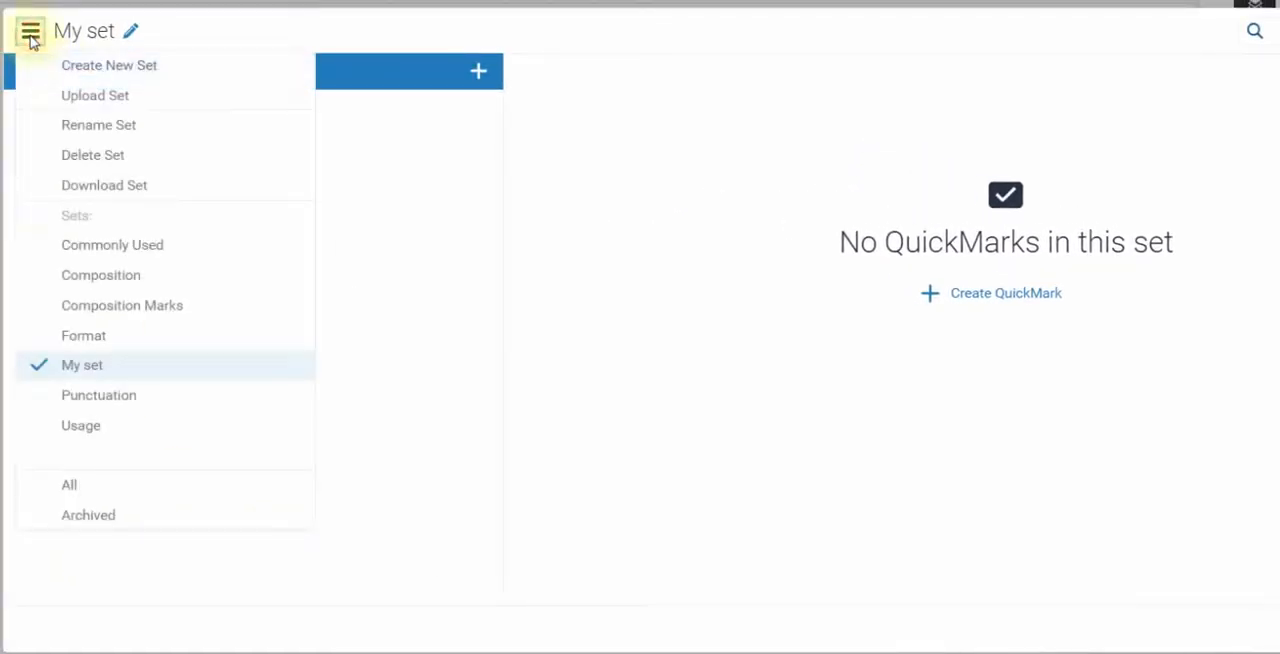
click(64, 527)
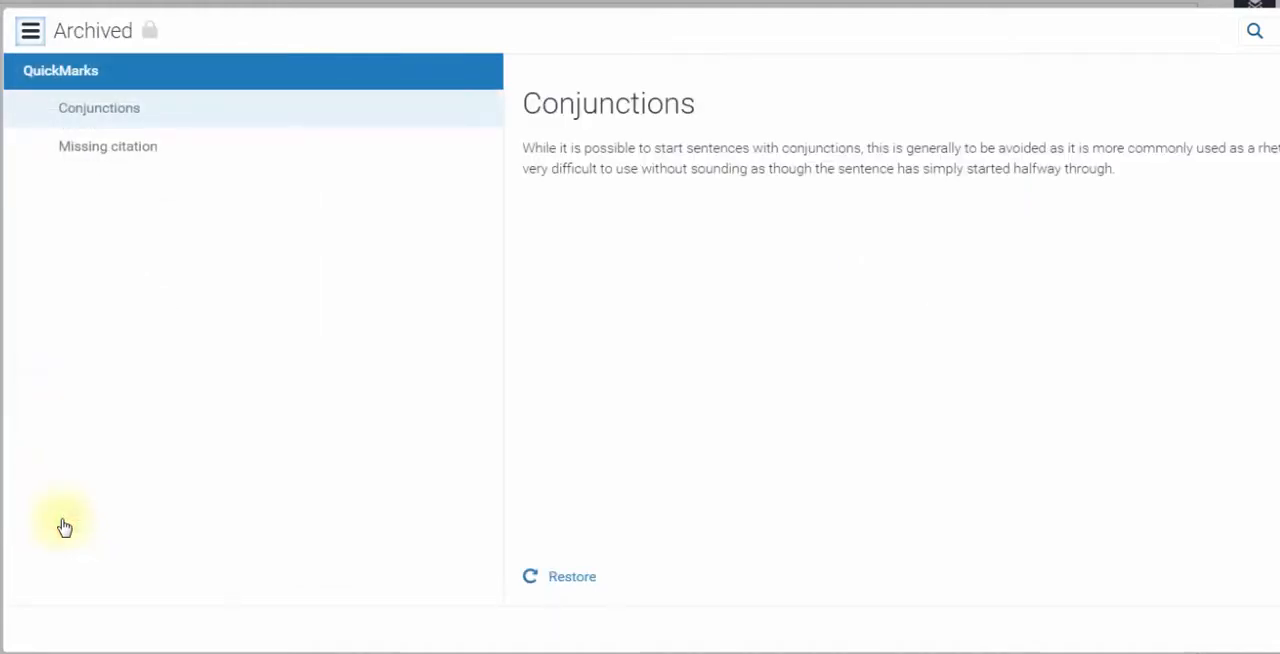
click(122, 184)
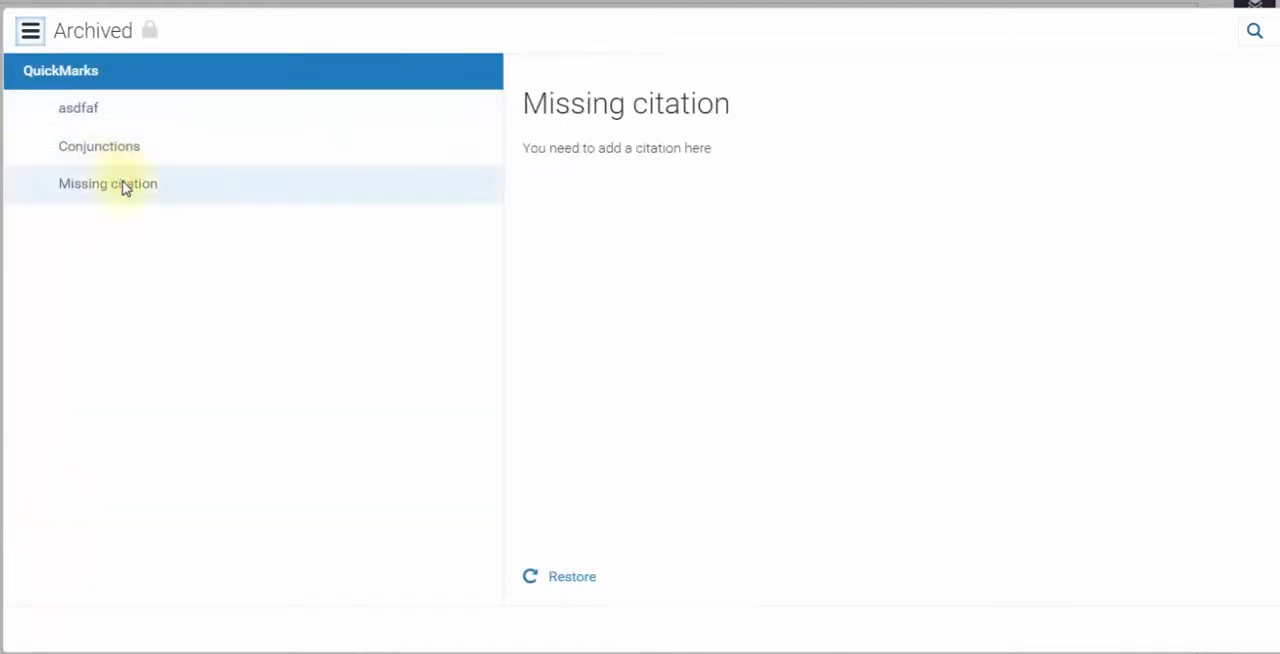
click(534, 565)
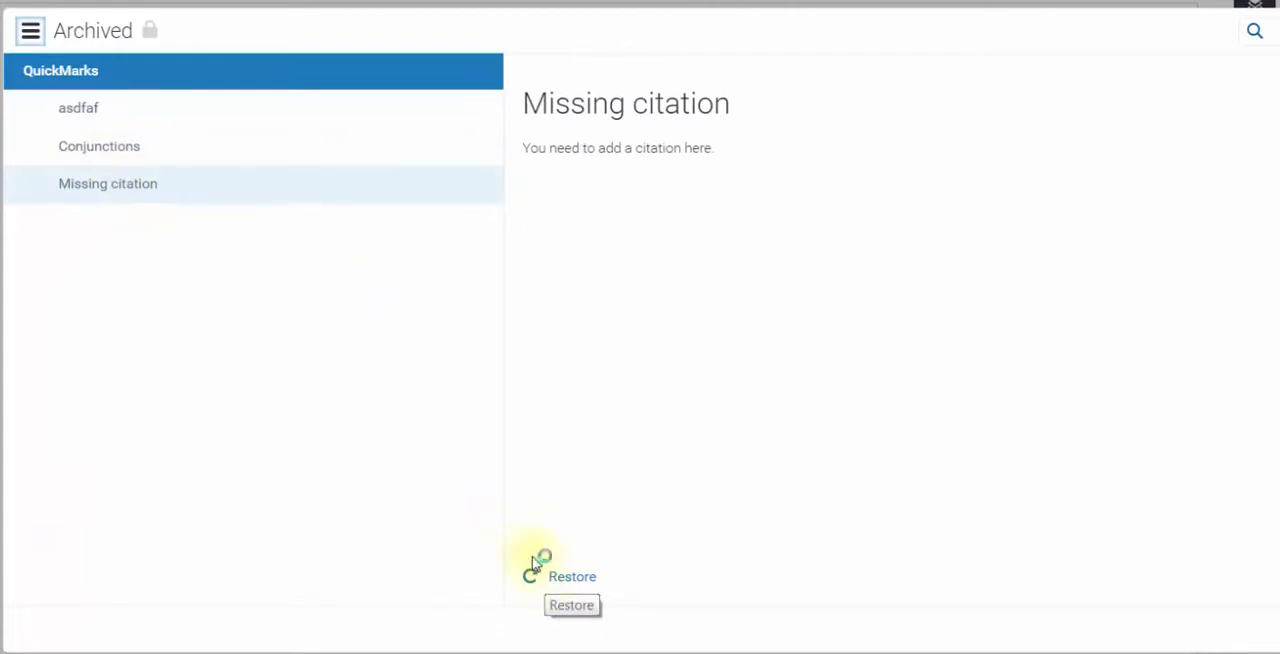
- Add the "Improper Citation" QuickMark from the Format set to "My set"
click(36, 34)
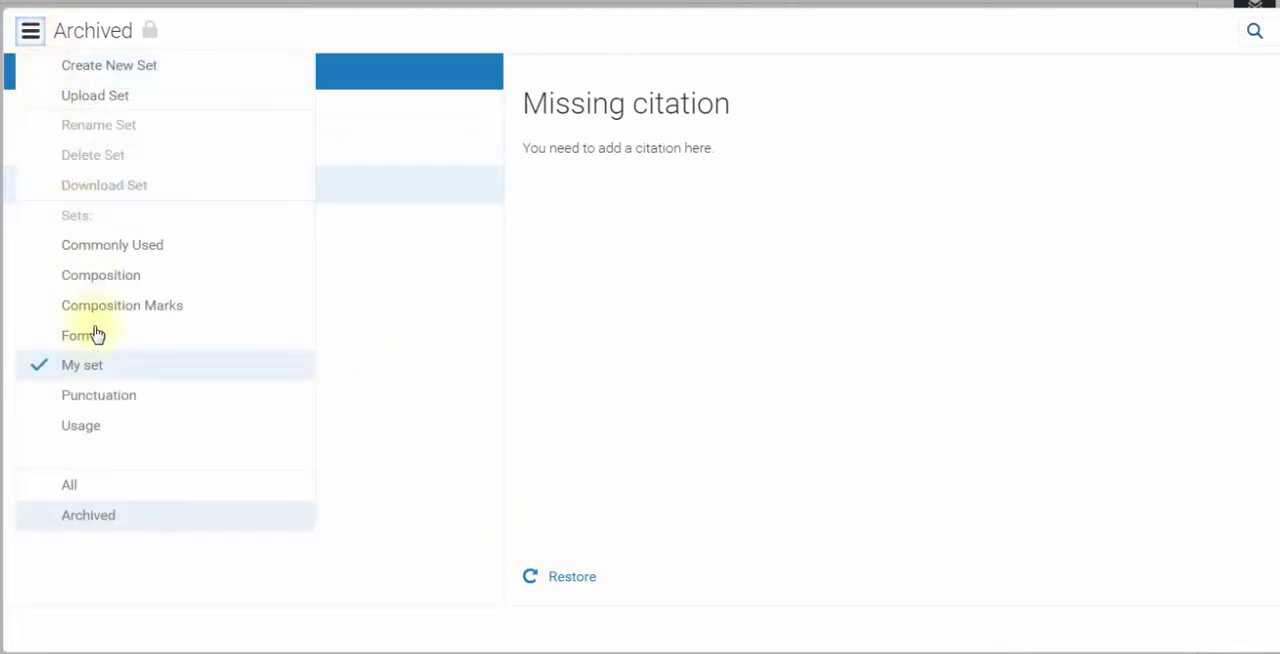
click(103, 366)
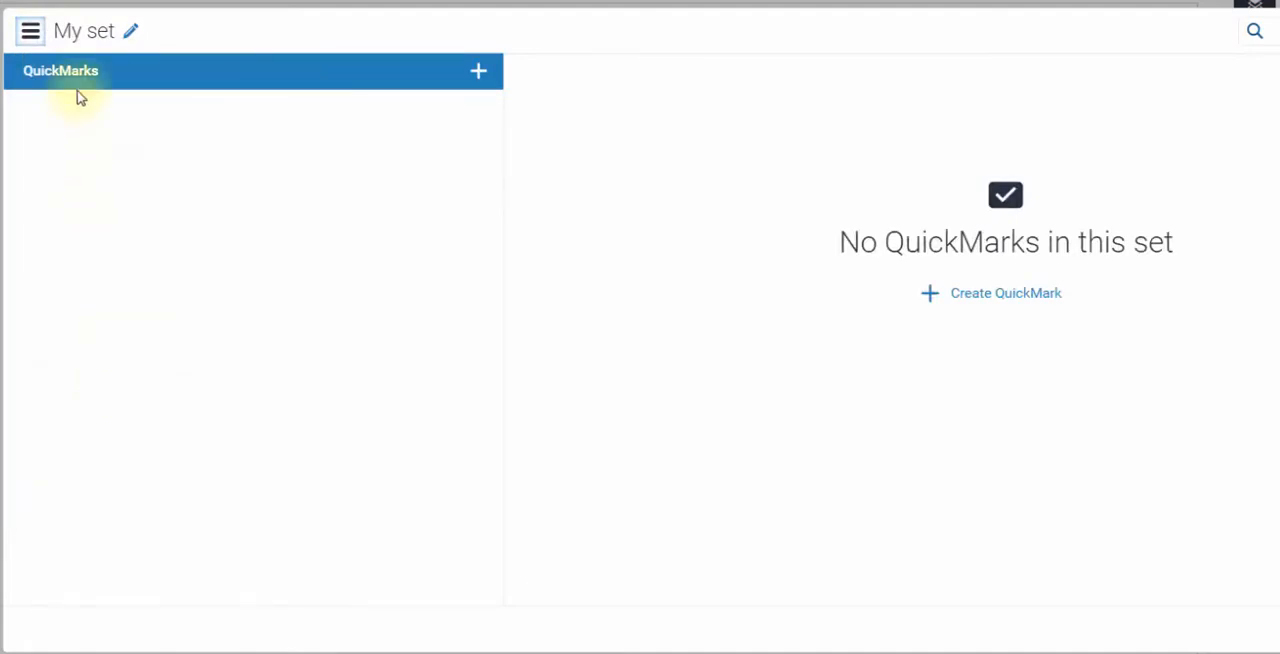
click(31, 32)
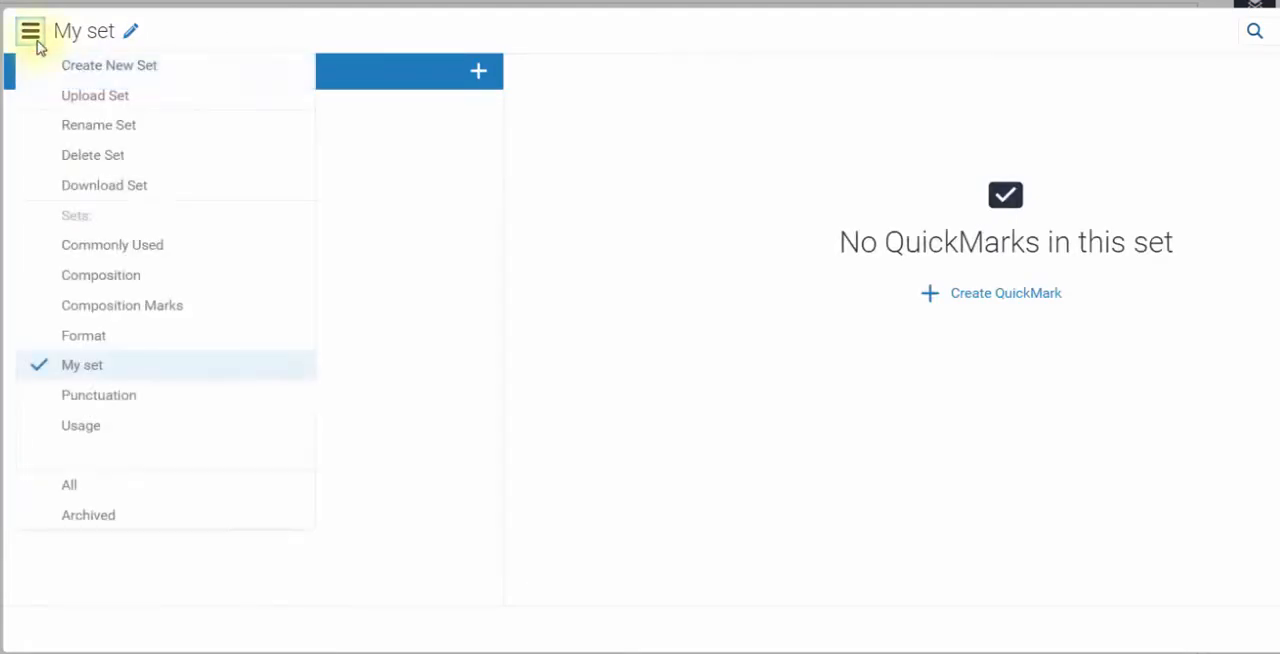
click(96, 337)
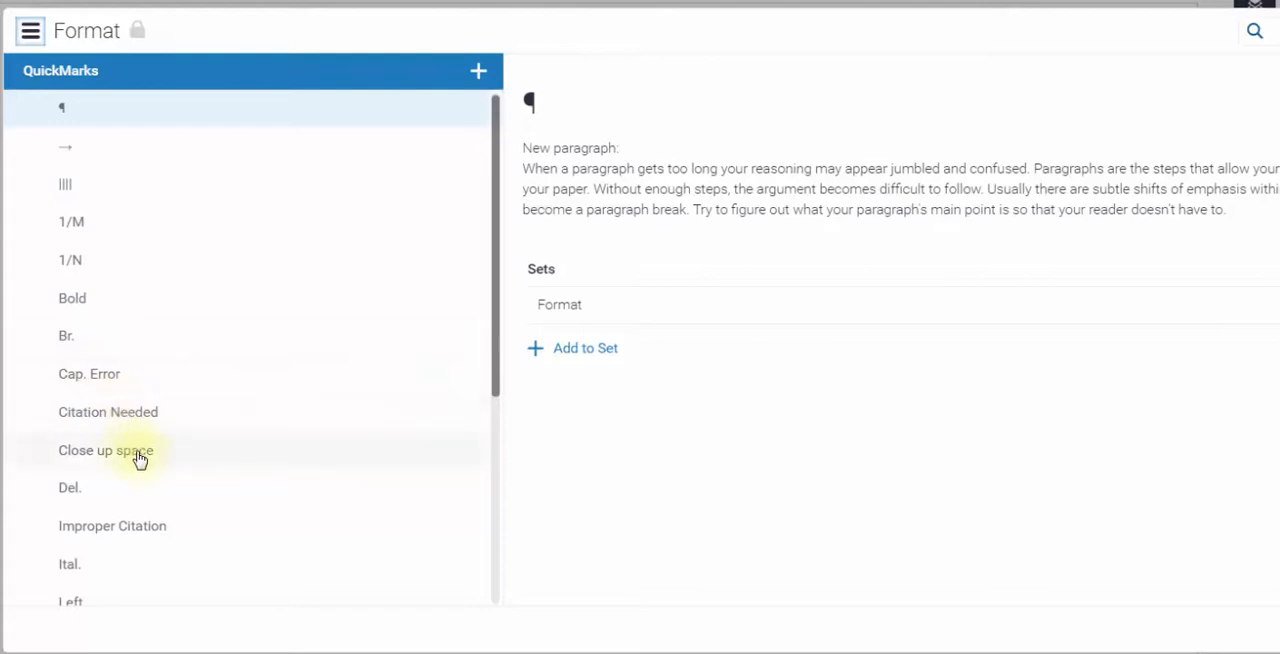
click(165, 535)
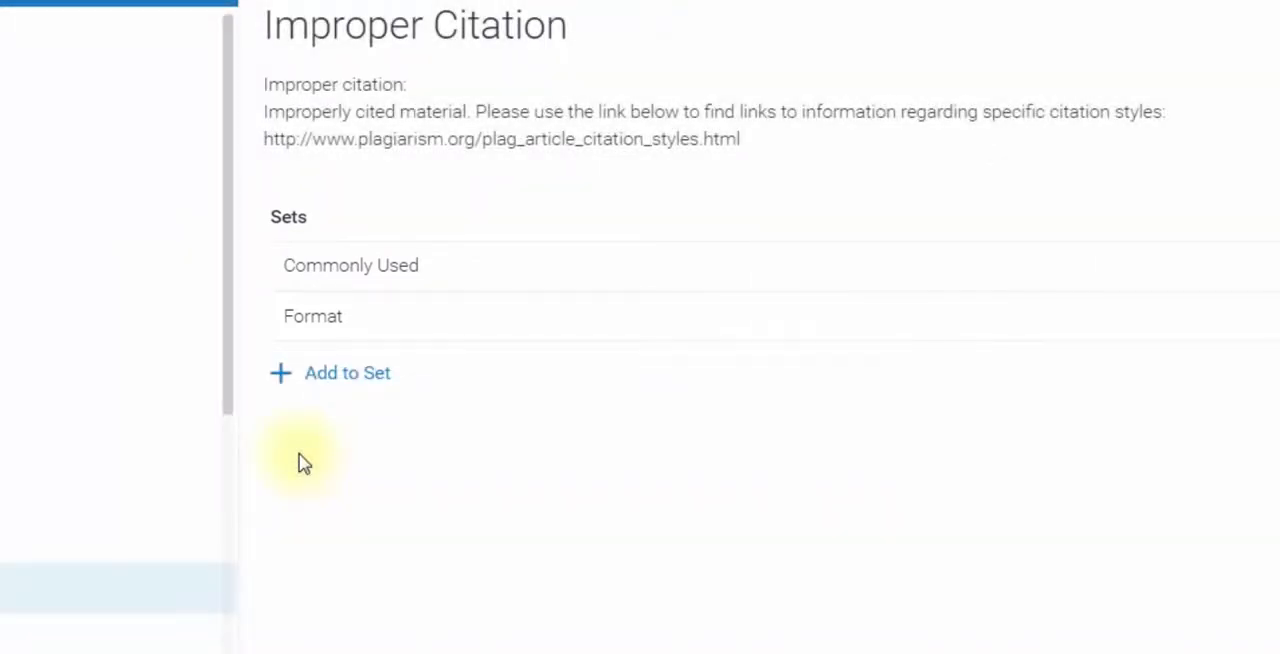
click(340, 374)
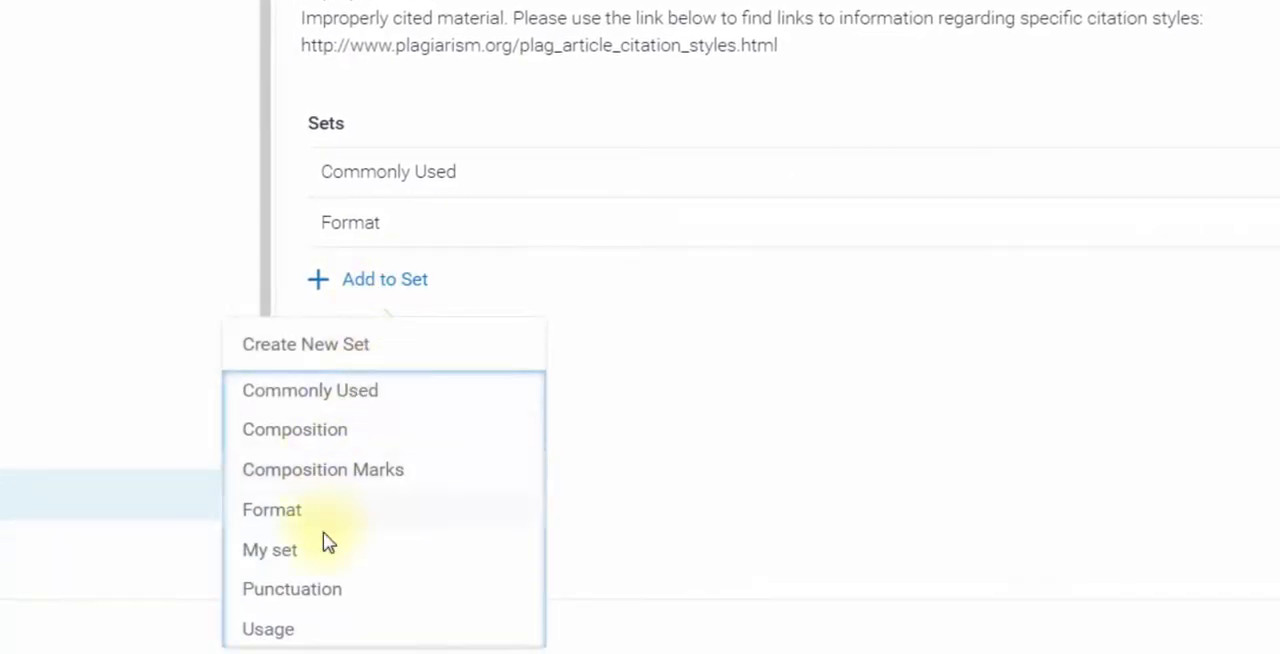
click(328, 552)
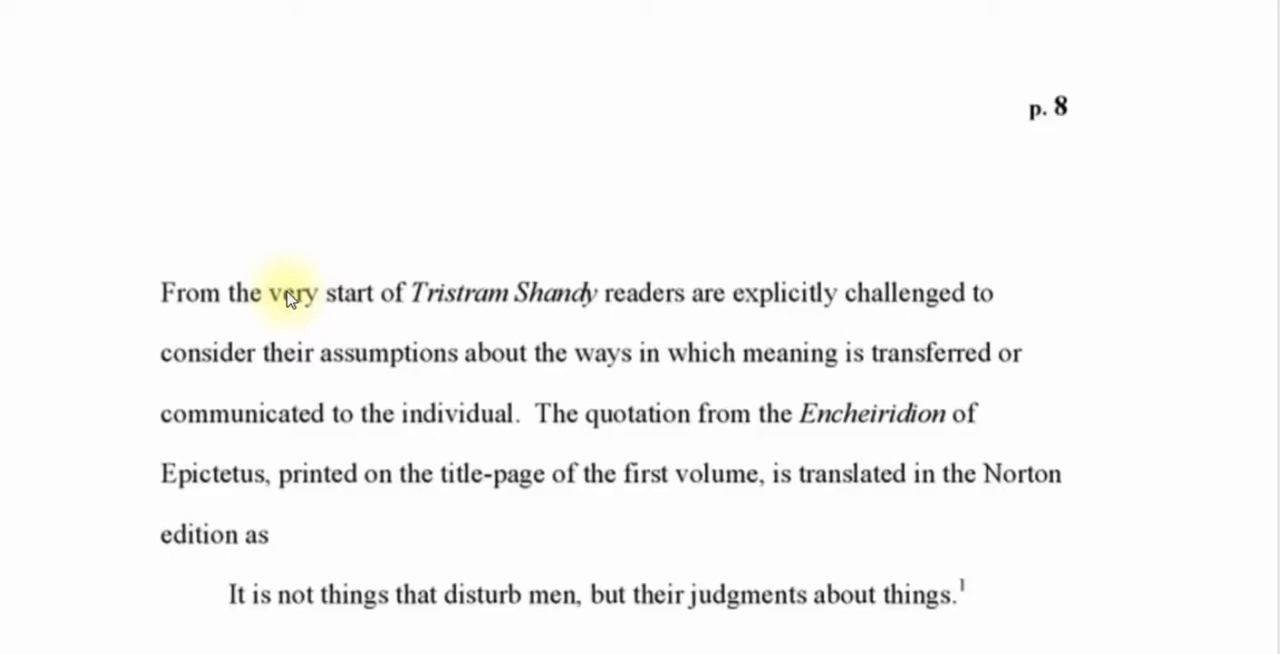
- Mark the first sentence on page 8 with the "Awk." QuickMark from the Composition Marks set and delete that mark
drag(163, 293, 528, 434)
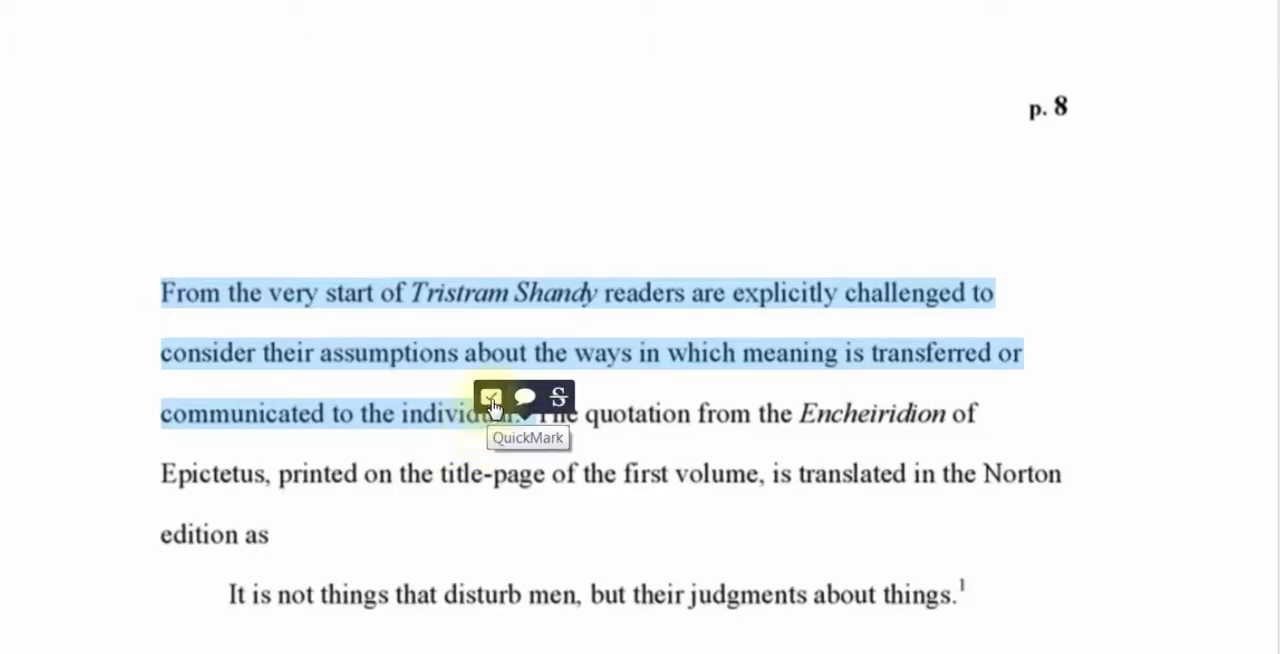
click(492, 402)
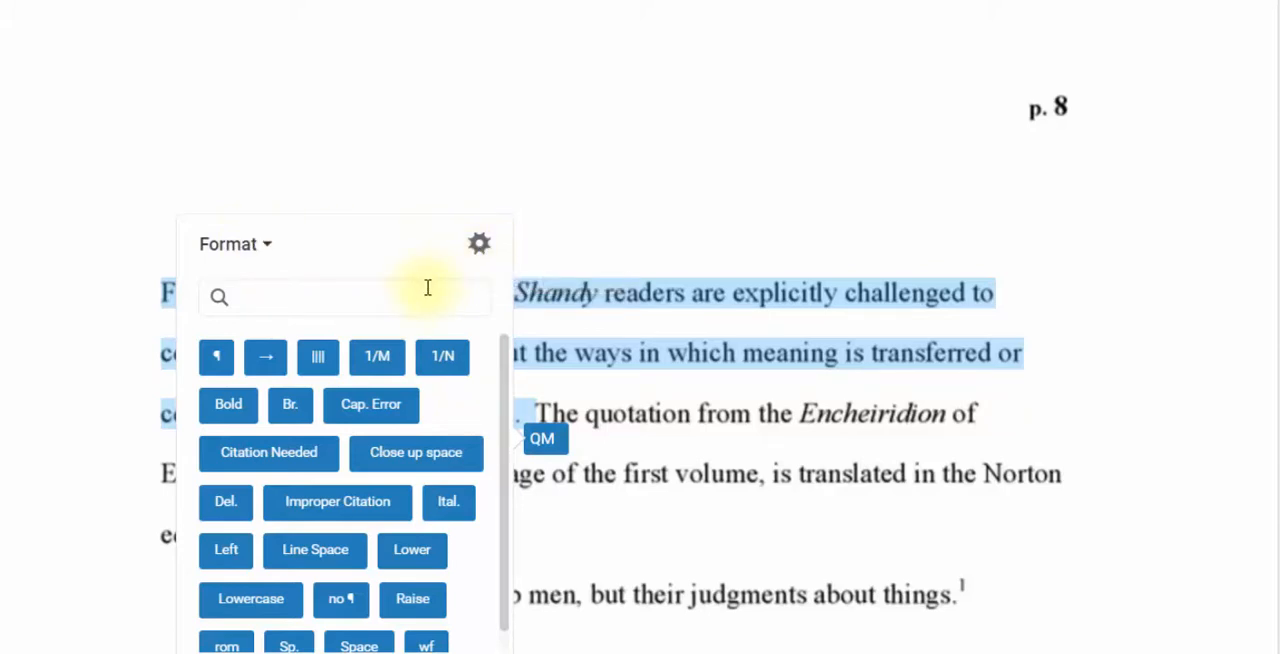
click(265, 247)
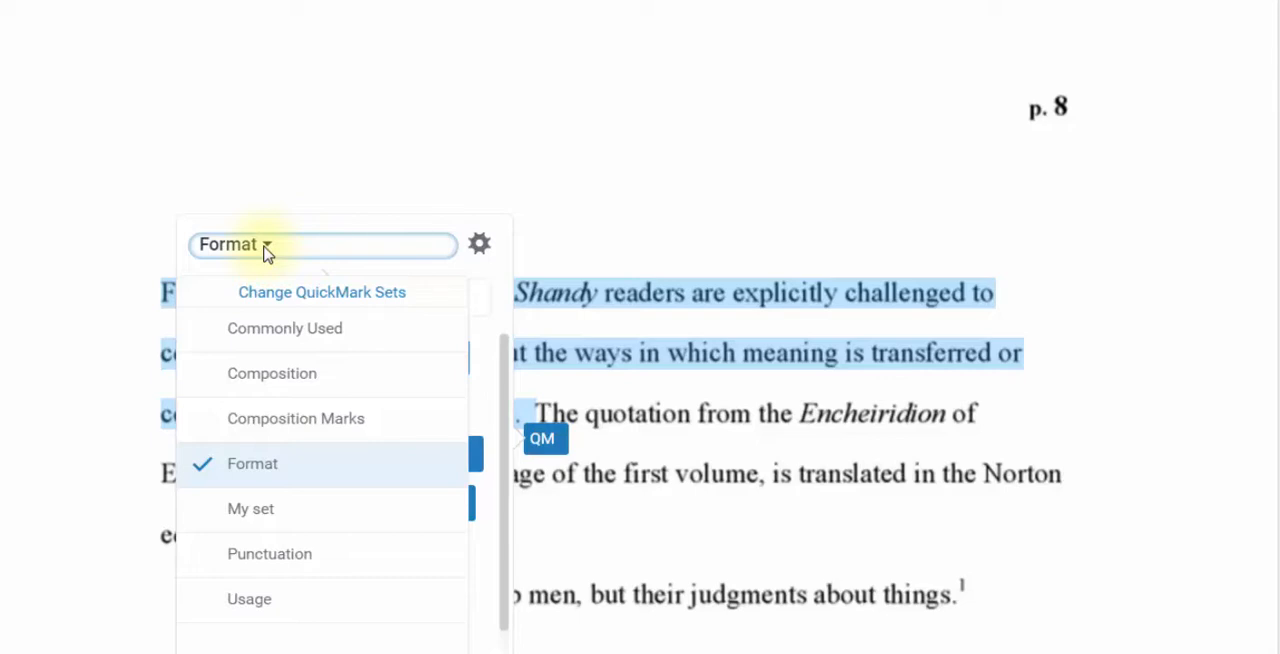
click(300, 420)
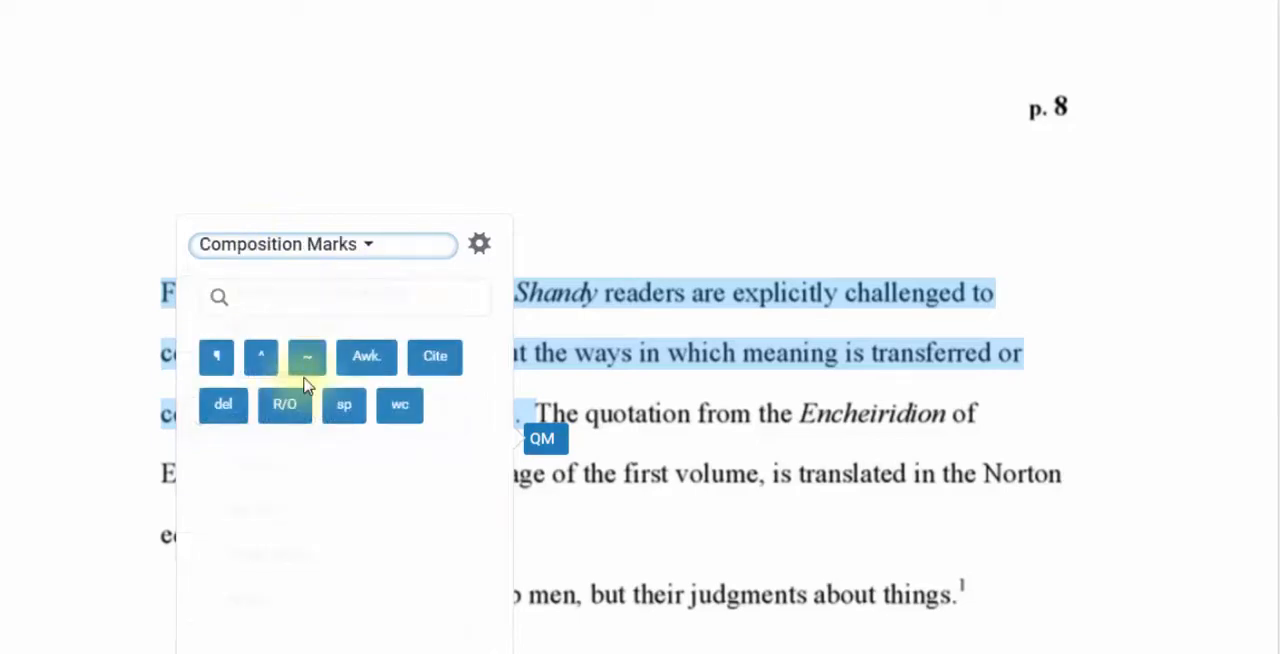
click(356, 366)
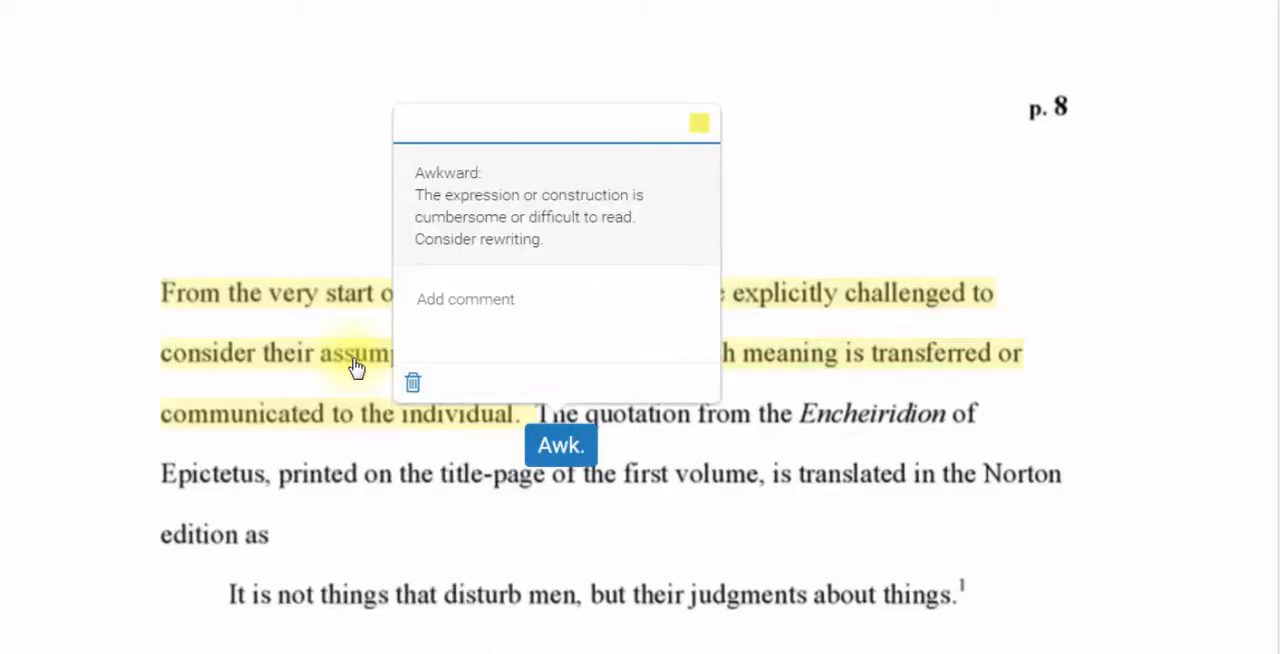
click(410, 382)
- Mark the first sentence on page 8 with the "Vague" QuickMark, found by searching for "vague"
drag(163, 280, 500, 409)
click(478, 403)
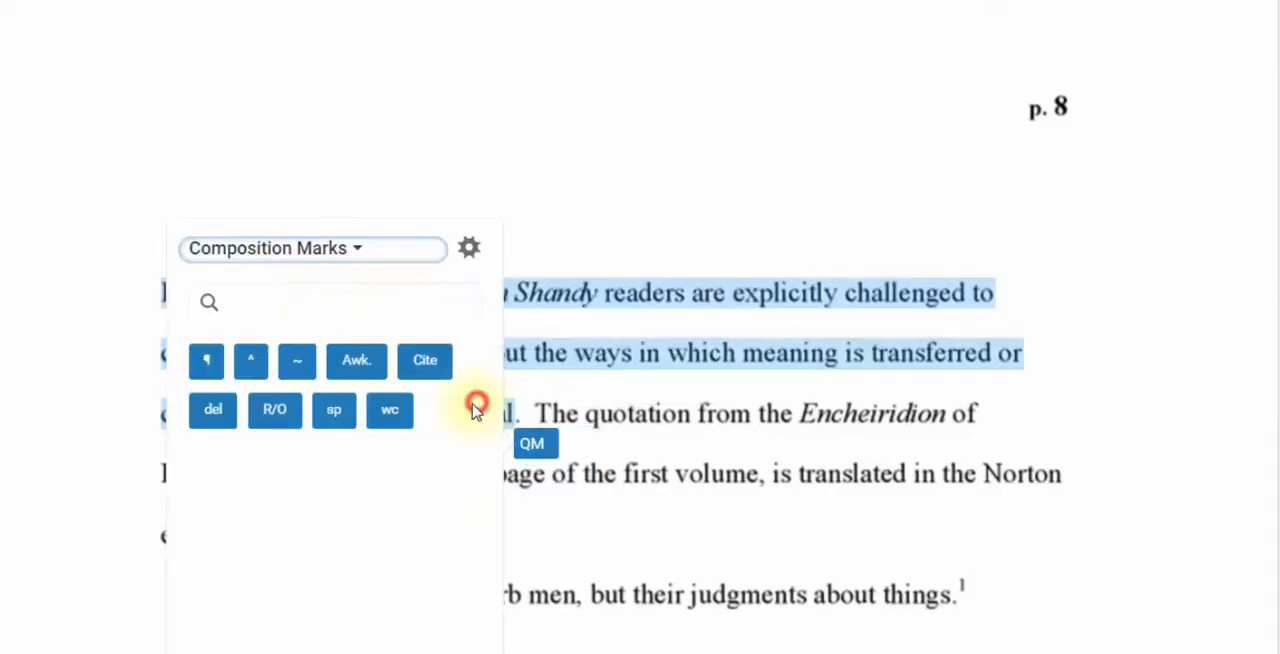
click(272, 300)
text(vague)
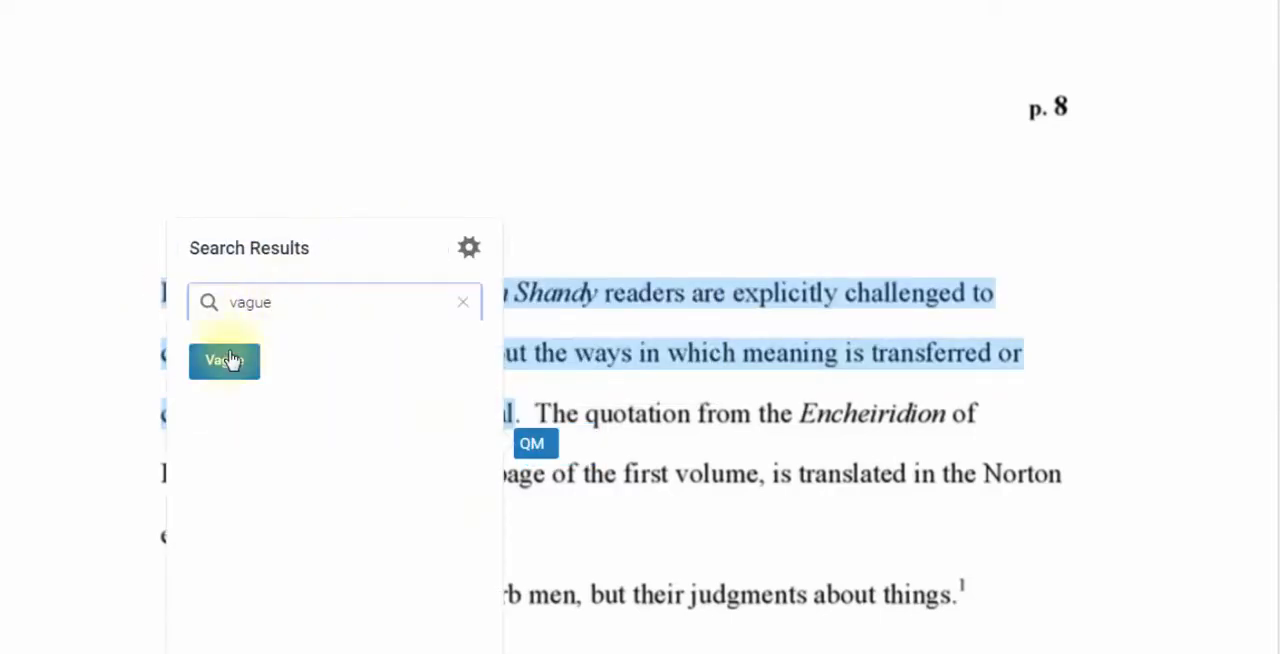
click(229, 363)
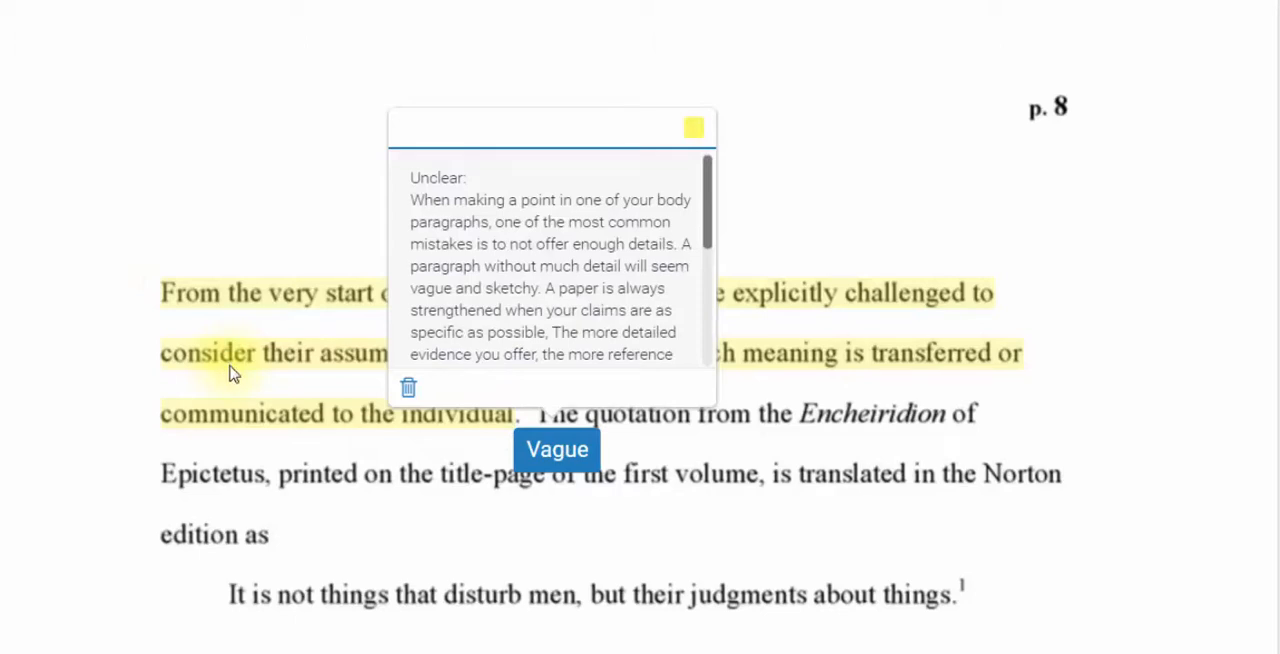